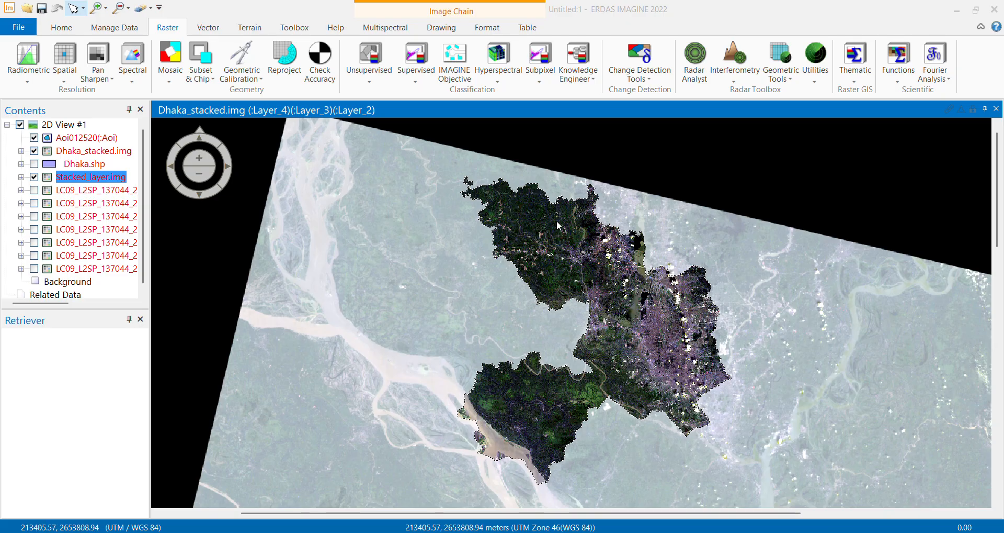
Hide the Aoi012520 layer, select the Dhaka_stacked.img layer and inspect the clipped Dhaka area
click(34, 138)
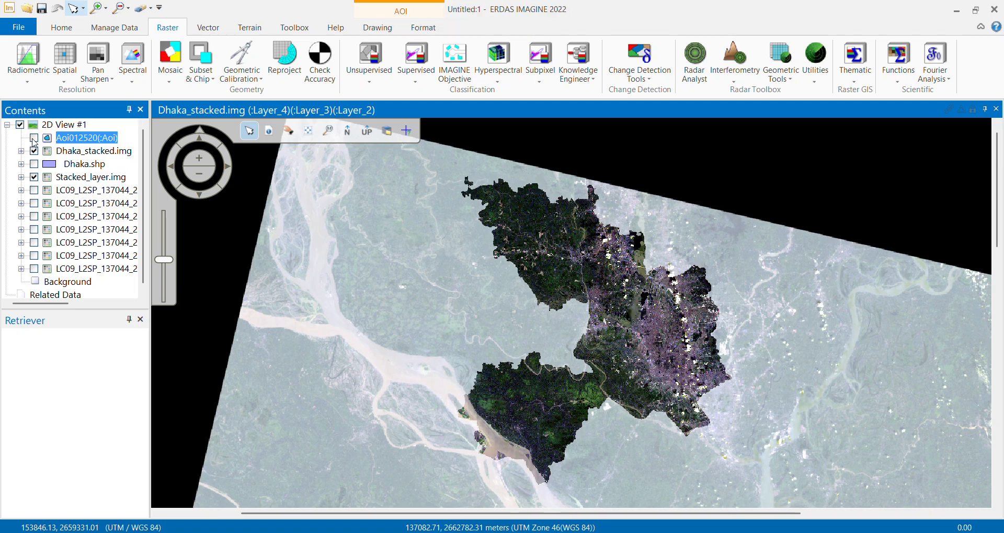
click(34, 177)
click(34, 177)
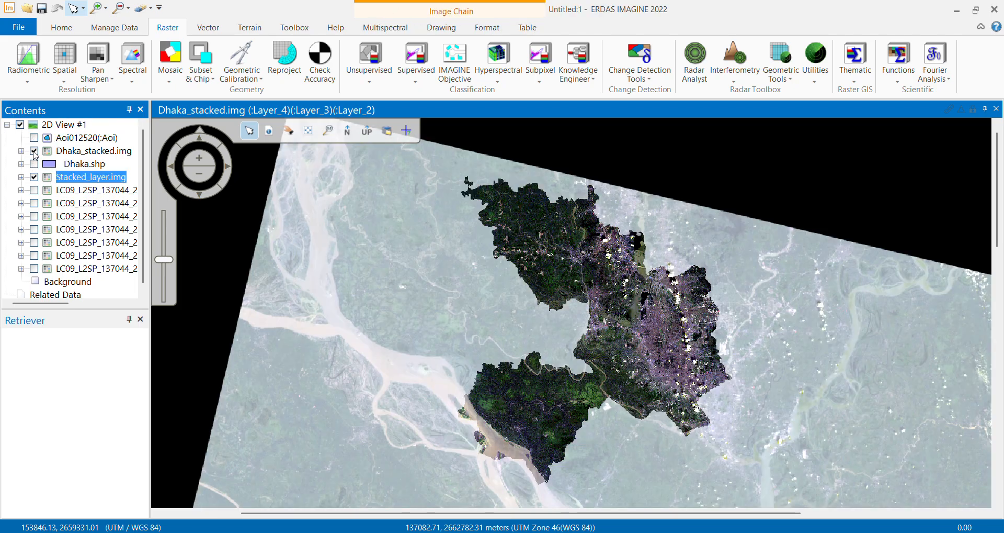
click(34, 151)
scroll(552, 257, up, 5)
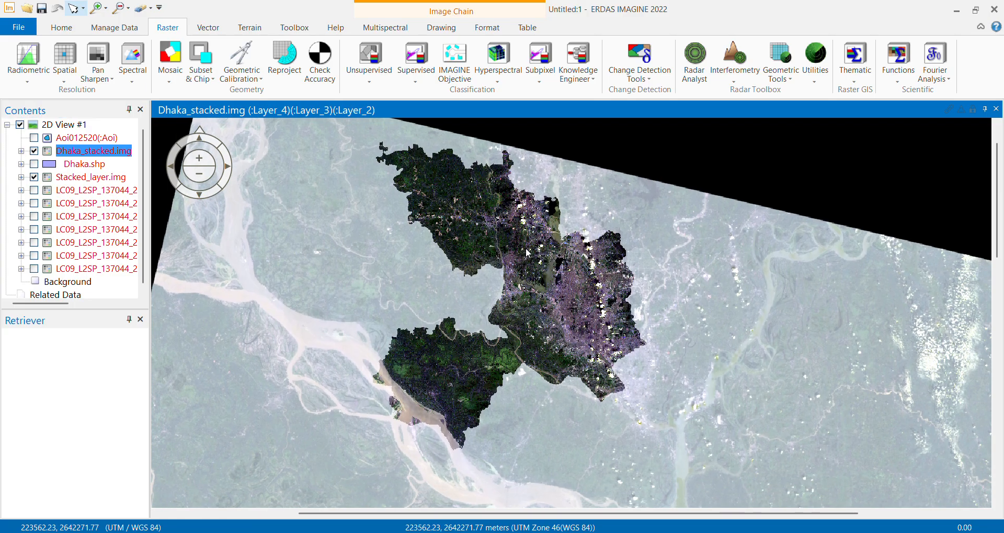
scroll(552, 257, down, 3)
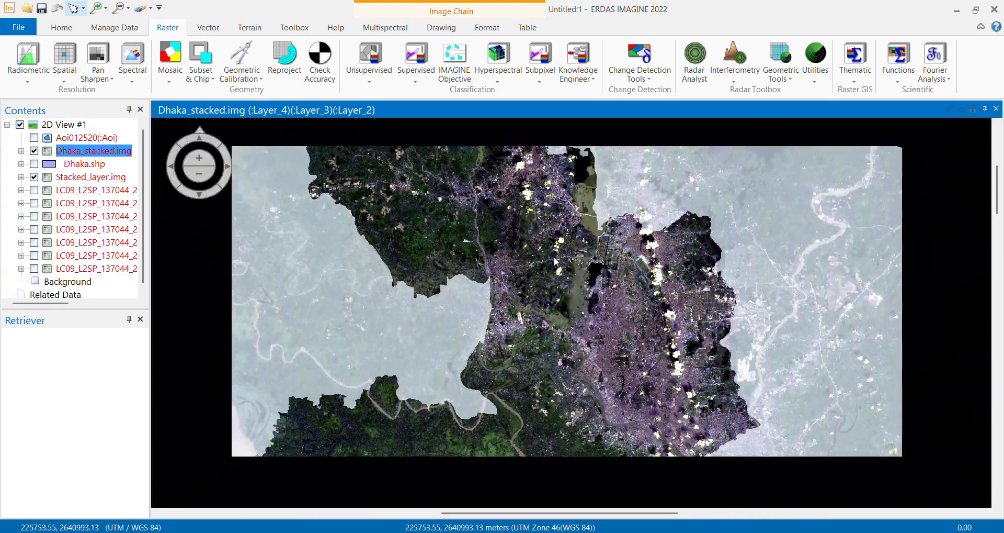
scroll(537, 255, down, 2)
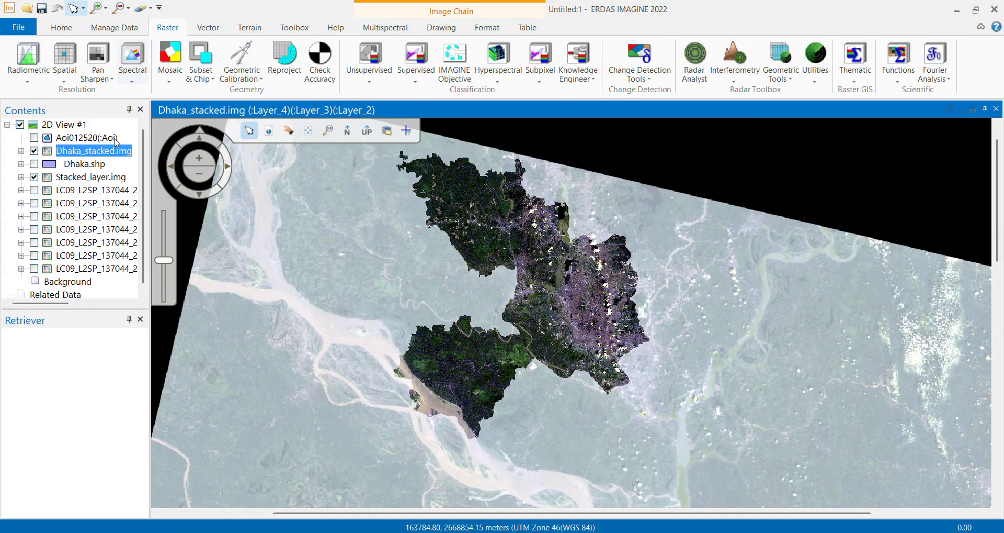
Display Dhaka_stacked.img in the Landsat 8 MS band combinations False Natural Color 2 and TM SWIR uSWIR,NIR,G
click(385, 29)
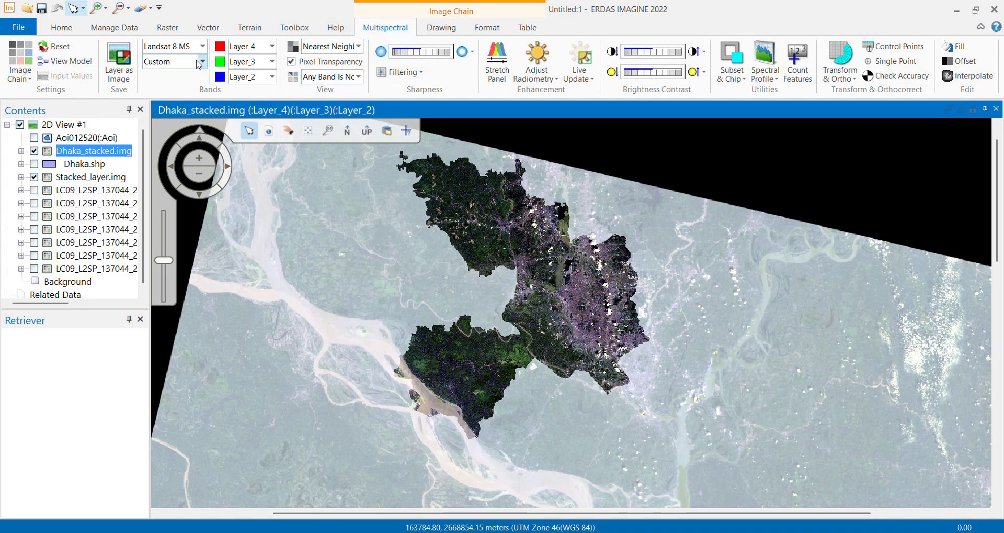
click(204, 51)
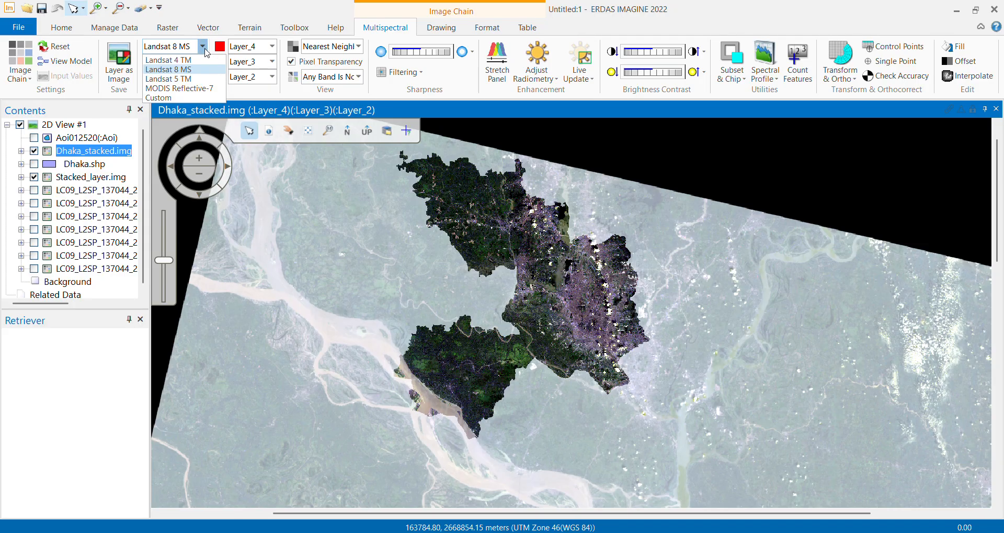
click(204, 50)
click(202, 61)
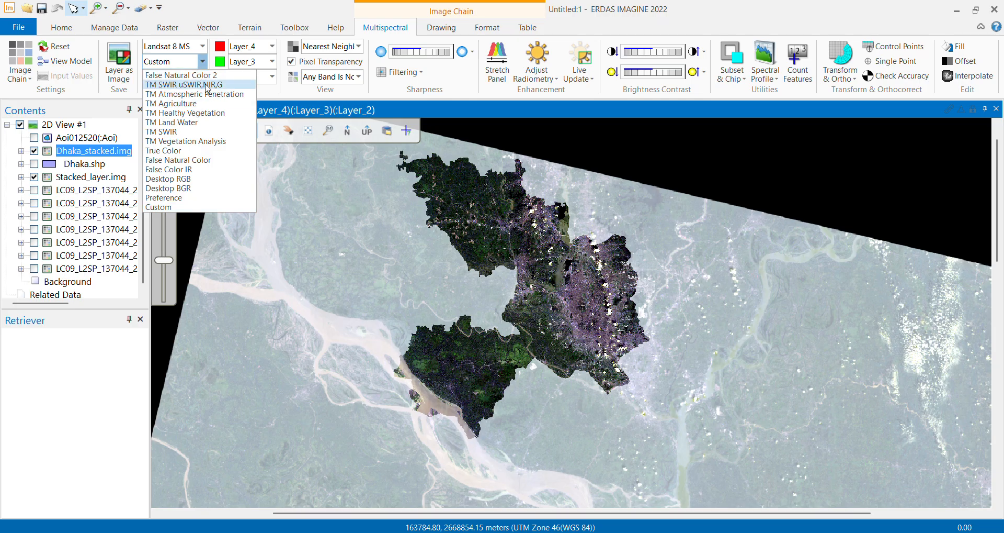
click(200, 76)
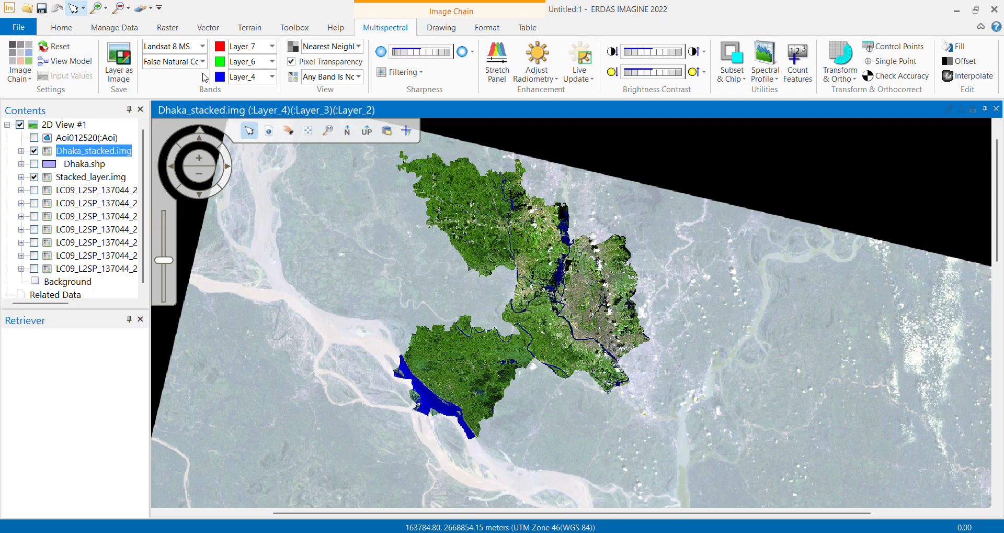
click(203, 62)
click(191, 85)
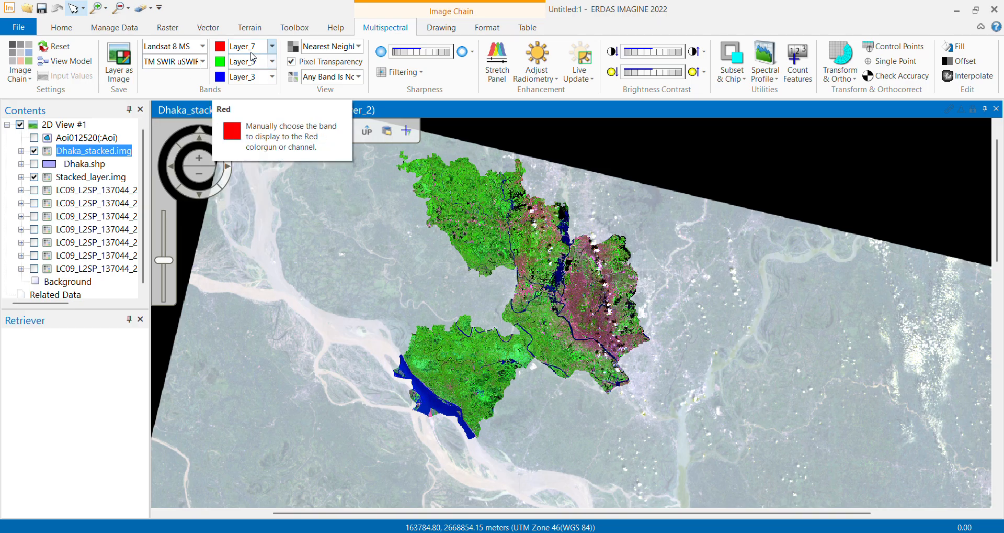
Switch the Dhaka_stacked.img display to TM Vegetation Analysis and False Color IR, and inspect the clipped area
click(203, 61)
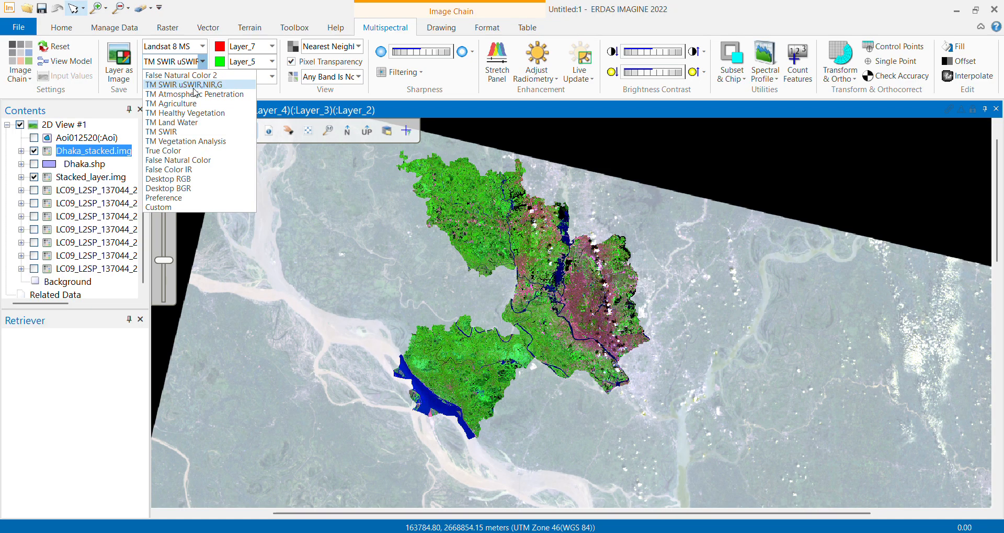
click(179, 141)
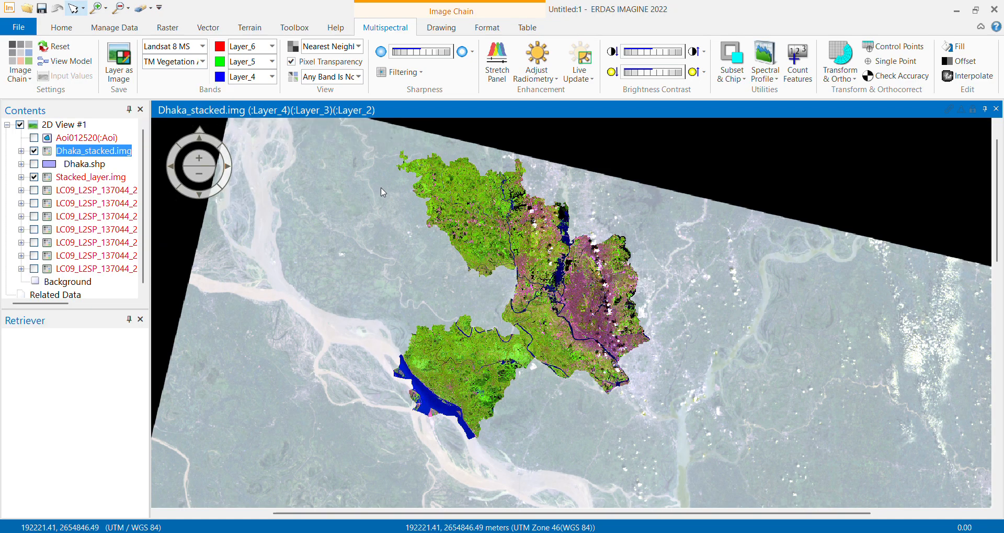
click(203, 61)
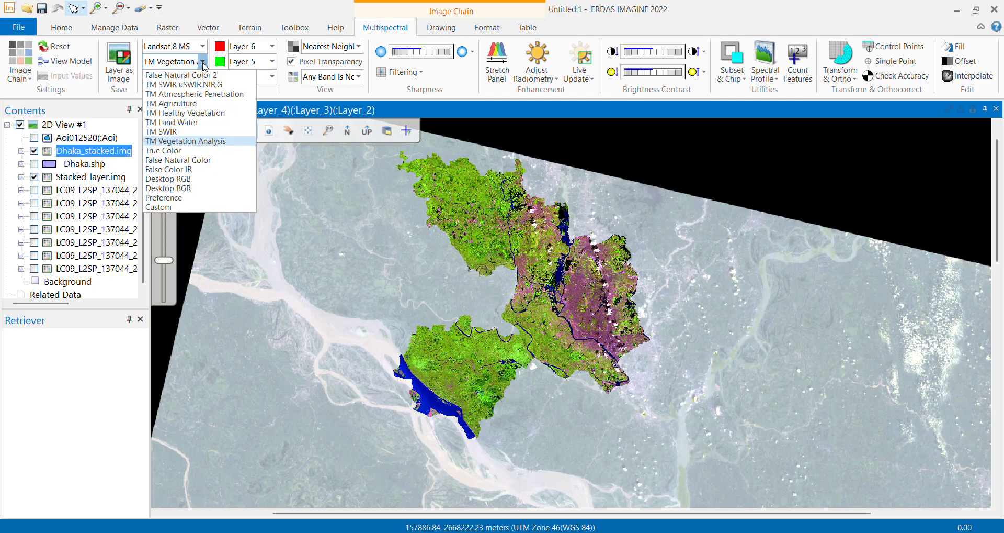
click(181, 171)
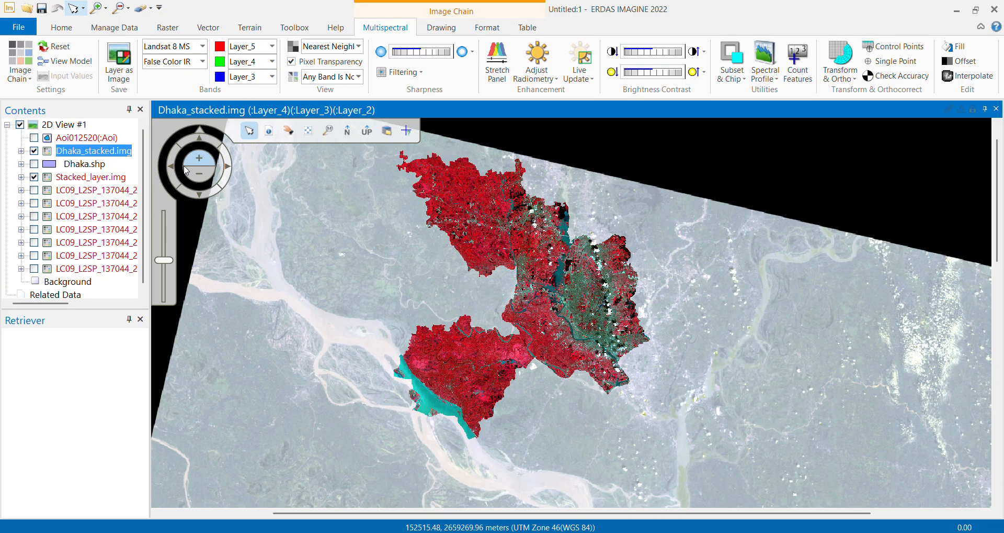
scroll(478, 363, up, 2)
scroll(479, 364, down, 2)
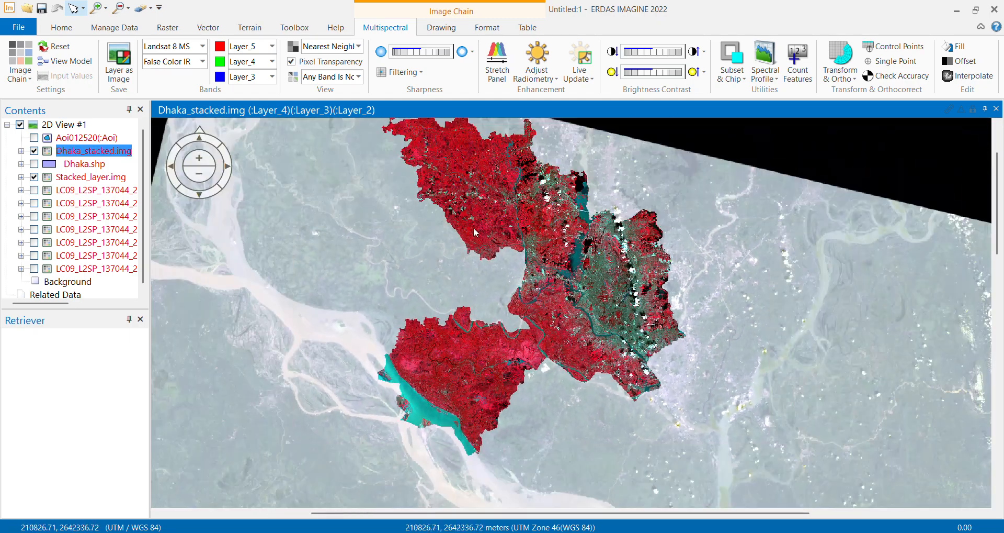
drag(522, 212, 522, 250)
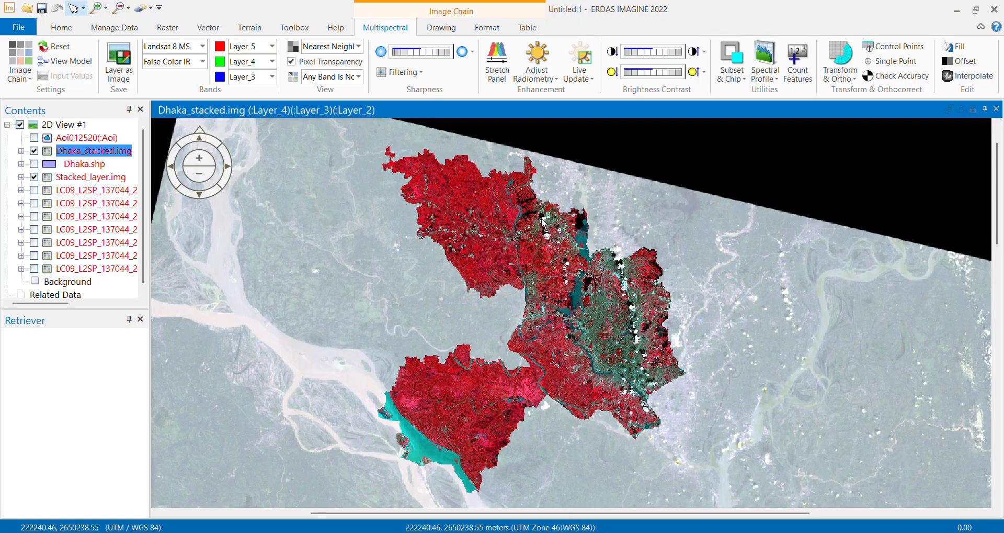
Set the band combination of Dhaka_stacked.img to TM Agriculture
click(202, 61)
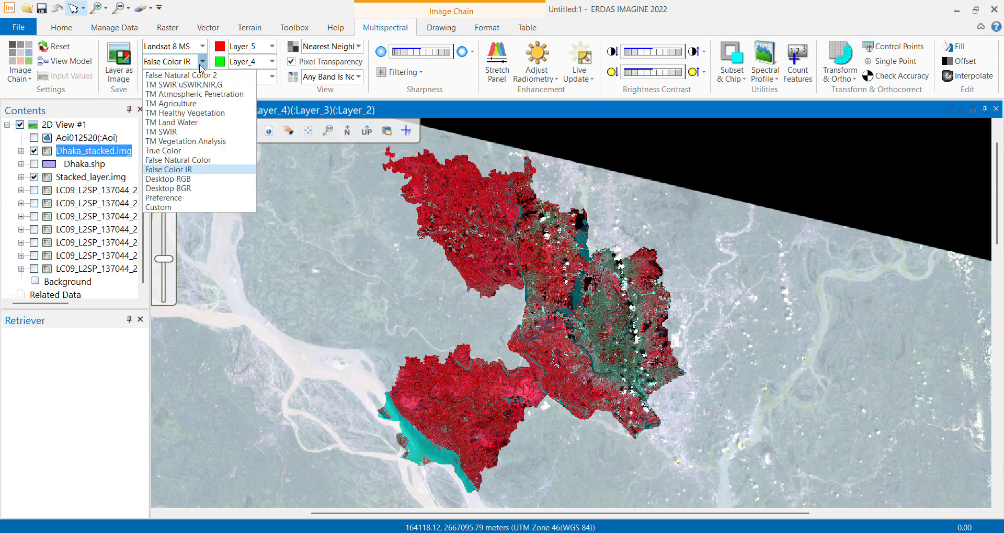
click(194, 103)
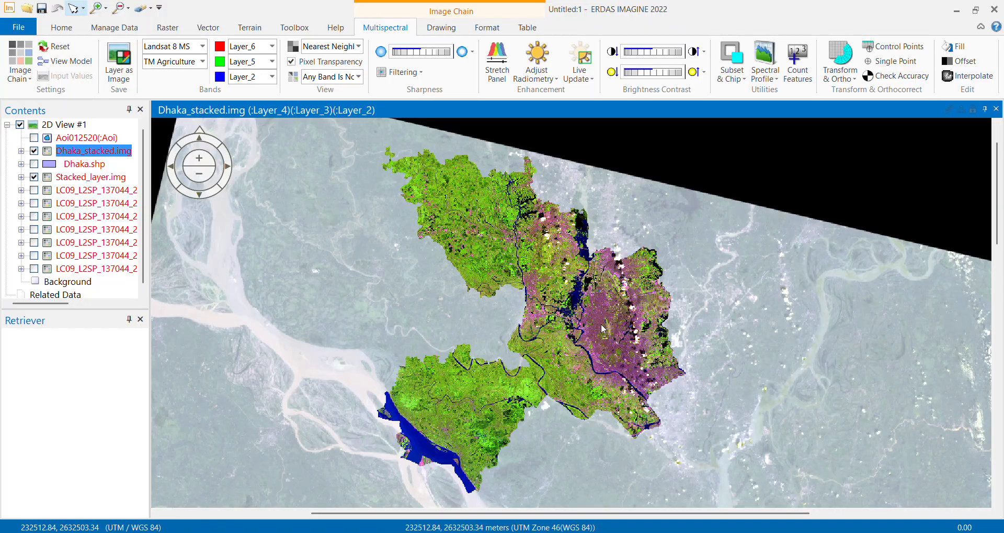
scroll(523, 456, up, 5)
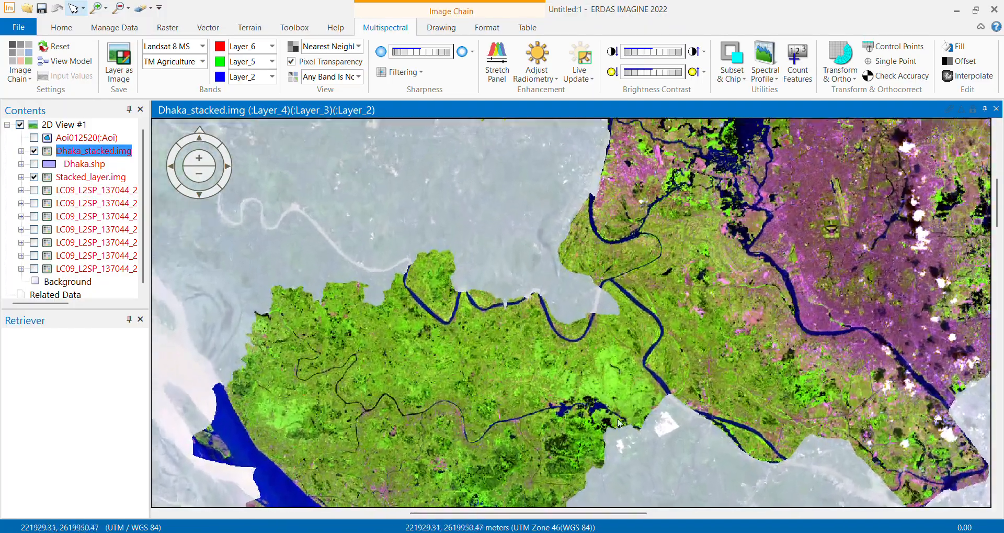
scroll(669, 343, down, 5)
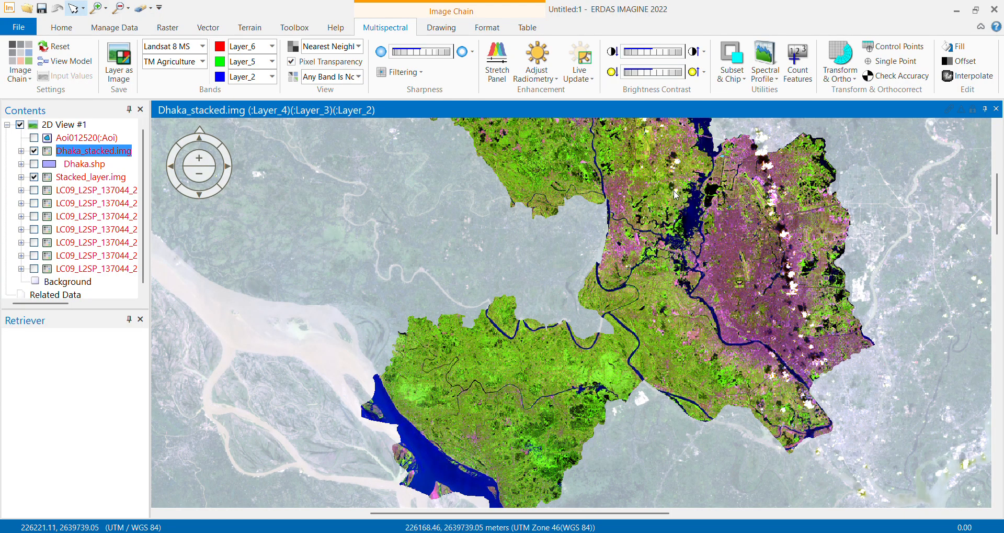
Examine the rivers, vegetation and built-up areas across the Dhaka subset in the TM Agriculture display
drag(676, 195, 846, 127)
scroll(576, 404, up, 1)
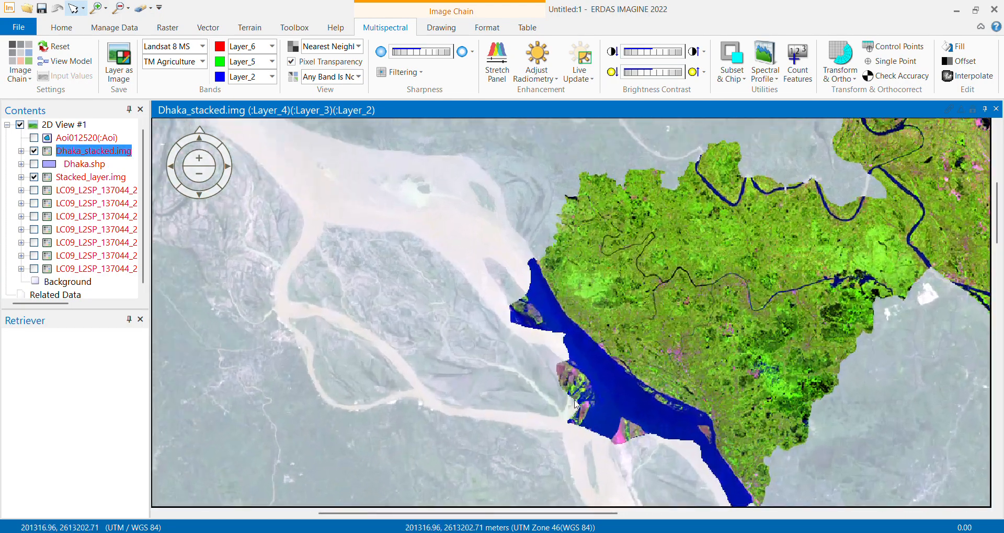
scroll(575, 404, up, 2)
drag(680, 374, 328, 388)
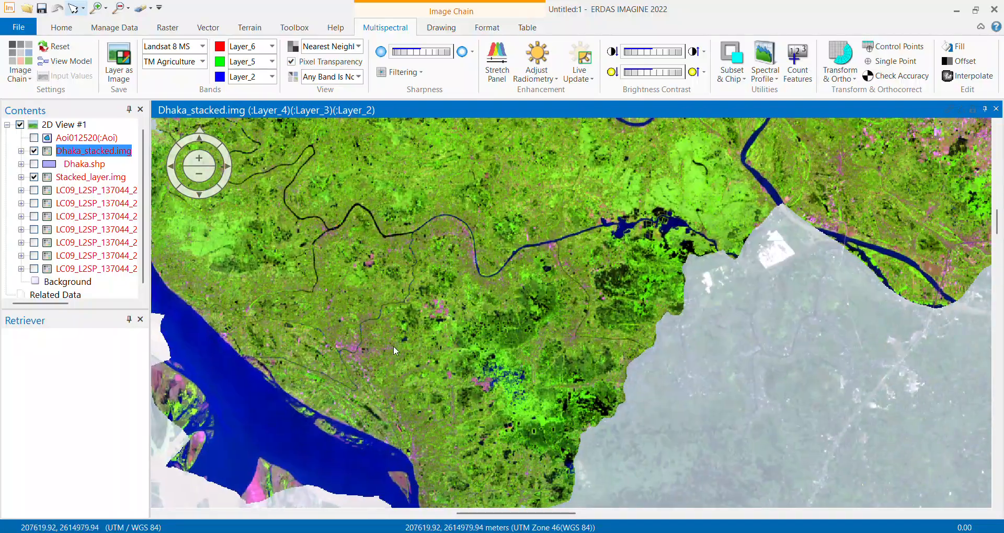
scroll(393, 346, down, 2)
scroll(510, 248, down, 1)
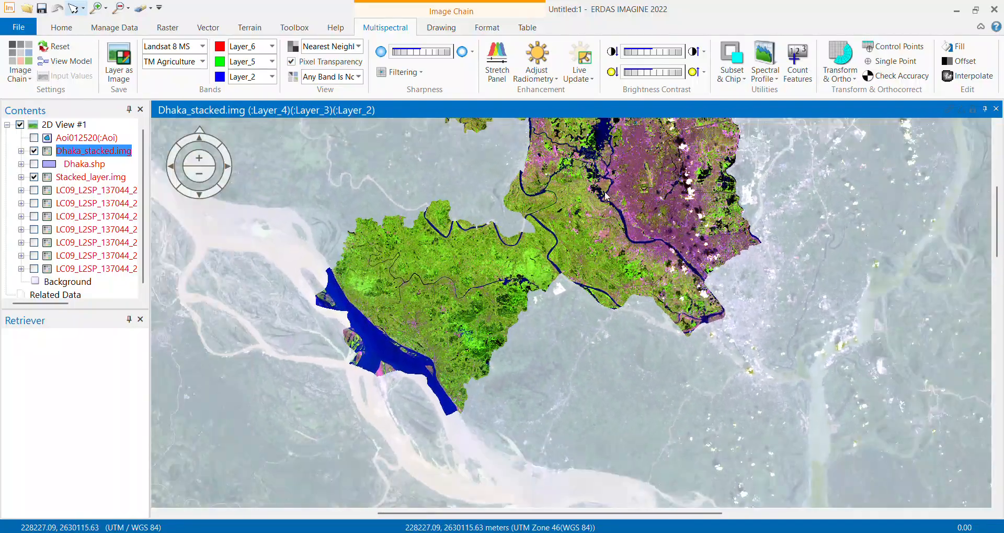
drag(605, 195, 553, 306)
scroll(587, 289, down, 3)
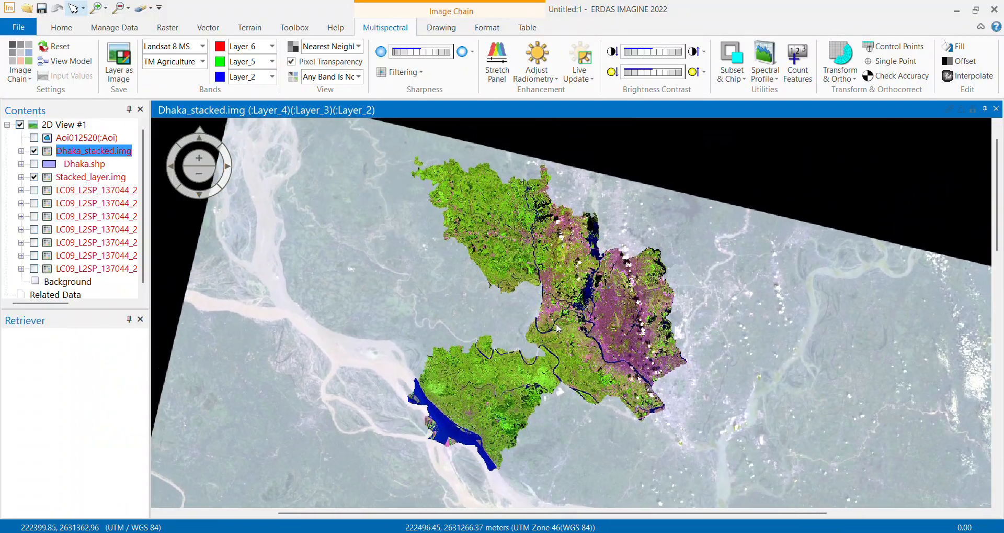
scroll(556, 328, up, 1)
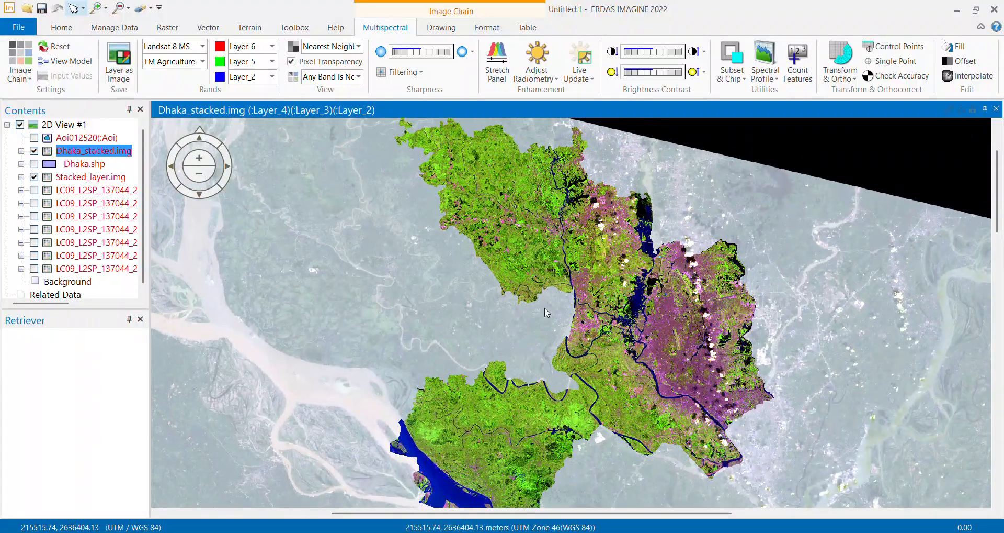
scroll(546, 312, down, 1)
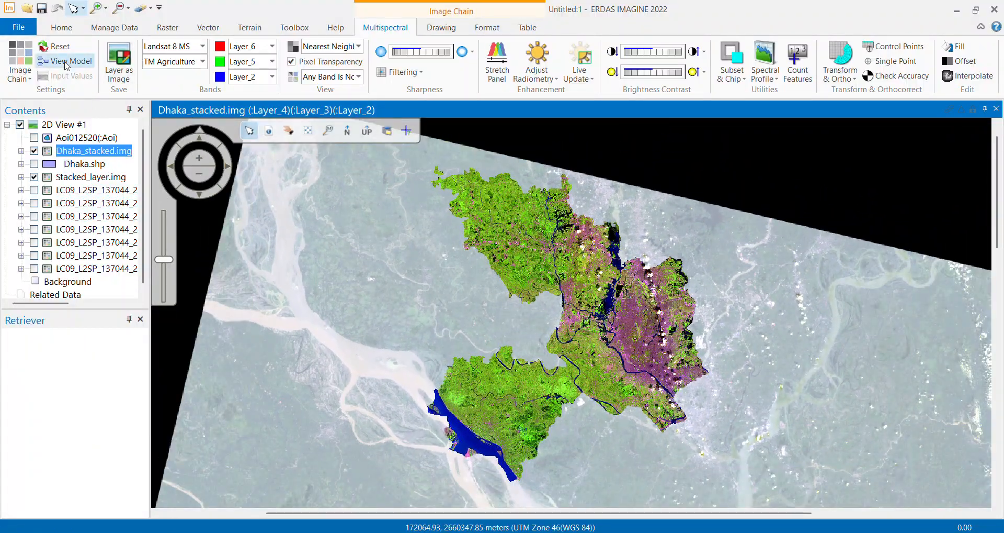
Open the Indices tool from the raster unsupervised classification tools and move its dialog aside
click(70, 29)
click(101, 27)
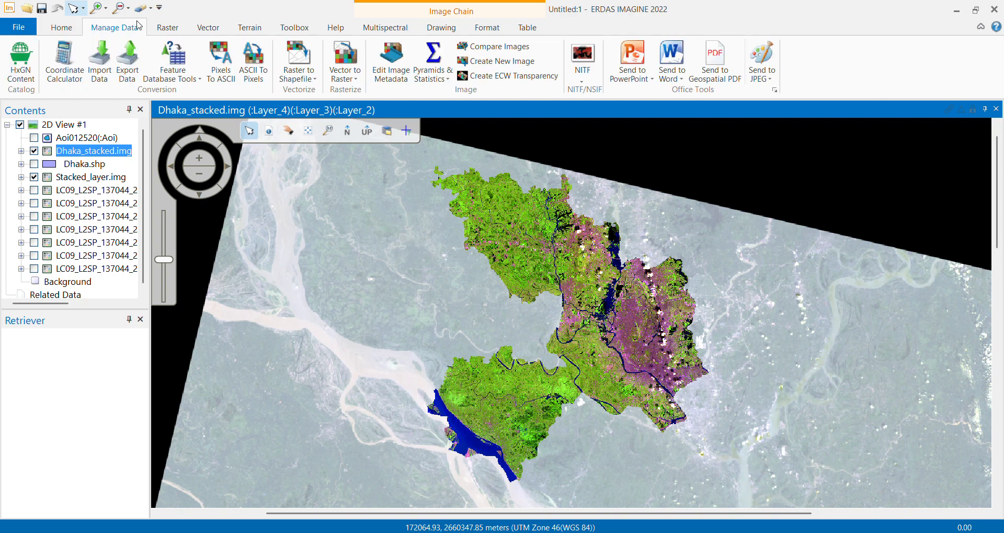
click(166, 26)
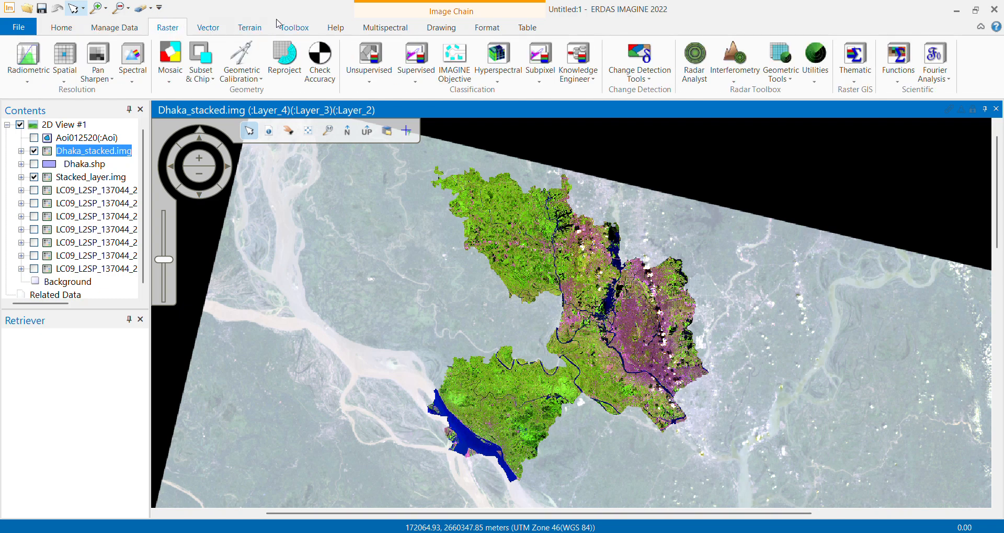
click(370, 80)
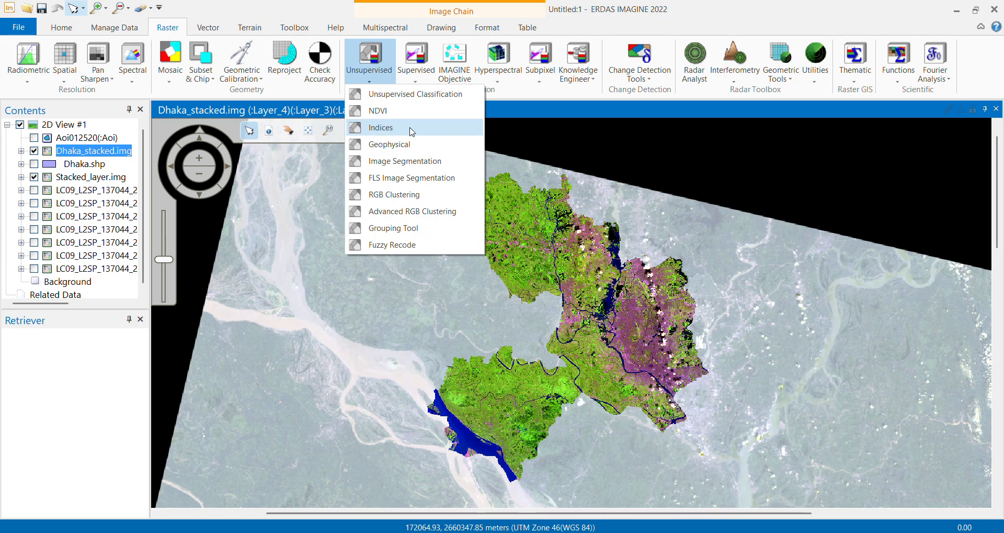
click(381, 128)
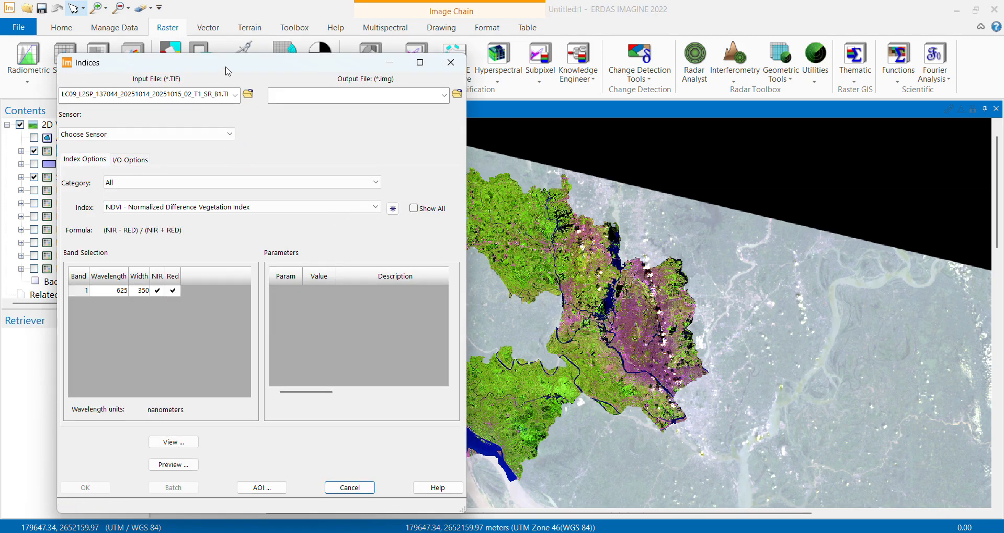
drag(229, 65, 481, 59)
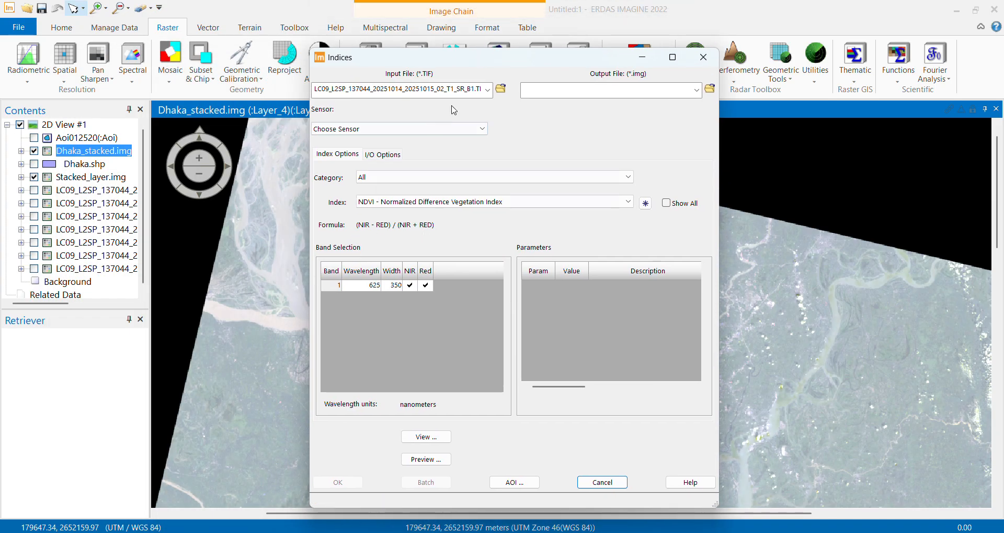
Set the Indices input file to Dhaka_stacked.img from the 3-2 > Remote Sensing > Task 01 folder on drive D
click(500, 88)
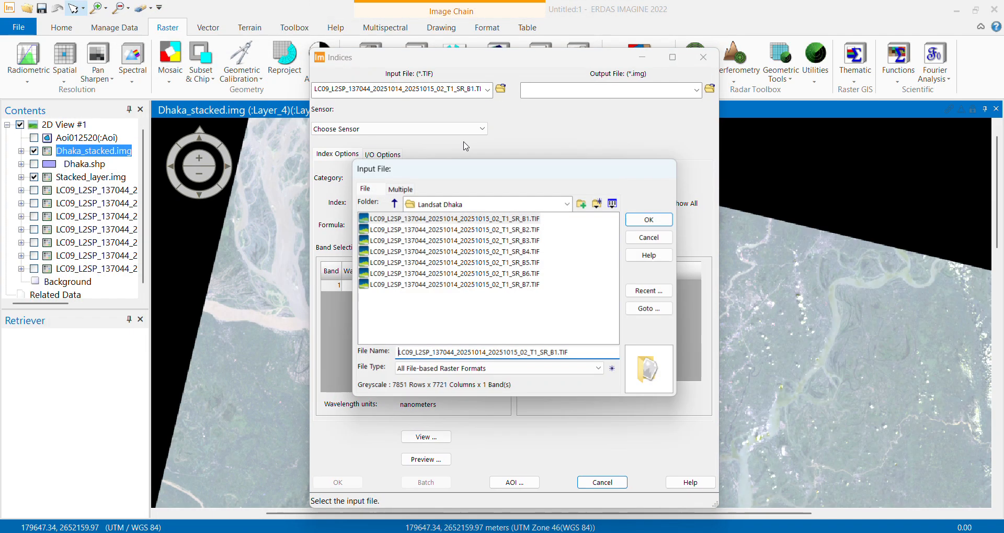
click(568, 203)
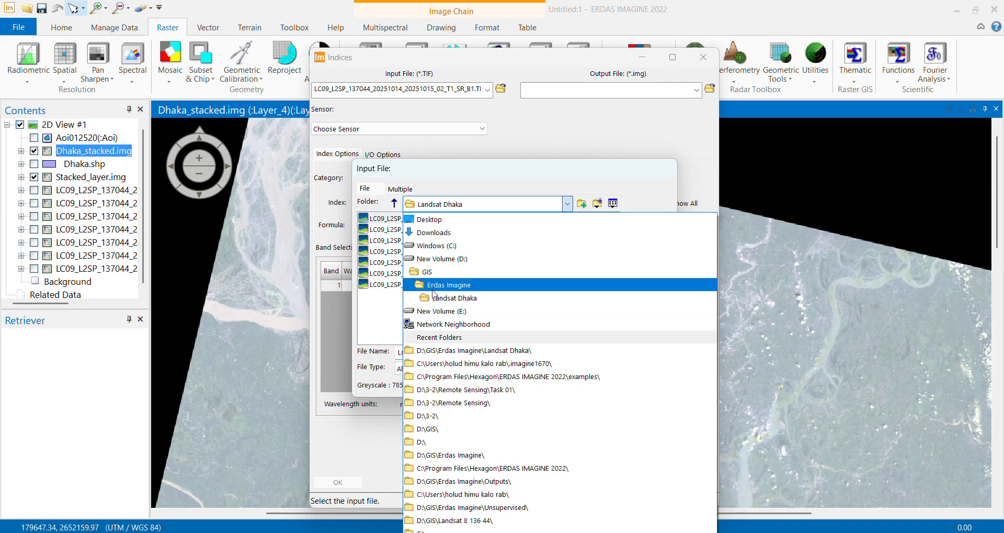
click(445, 259)
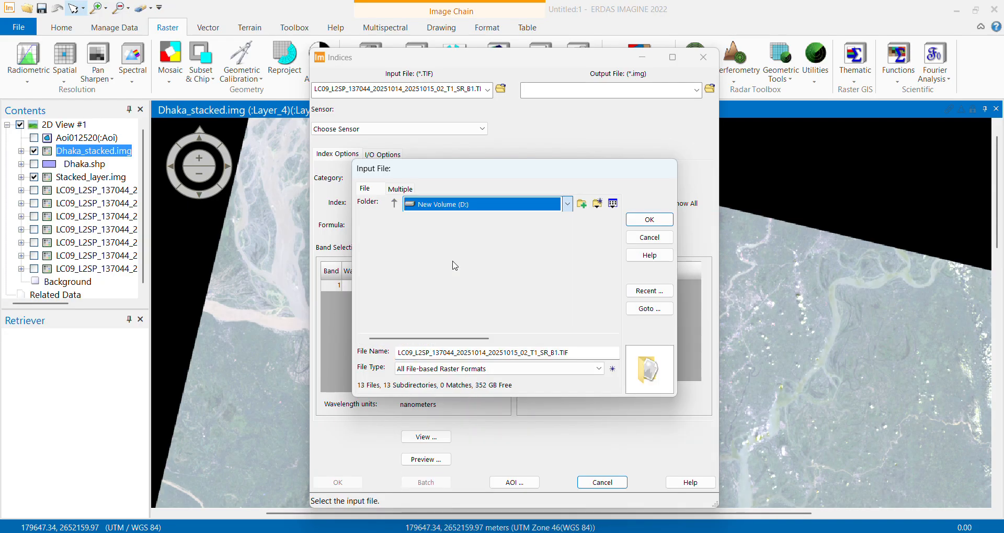
double_click(374, 230)
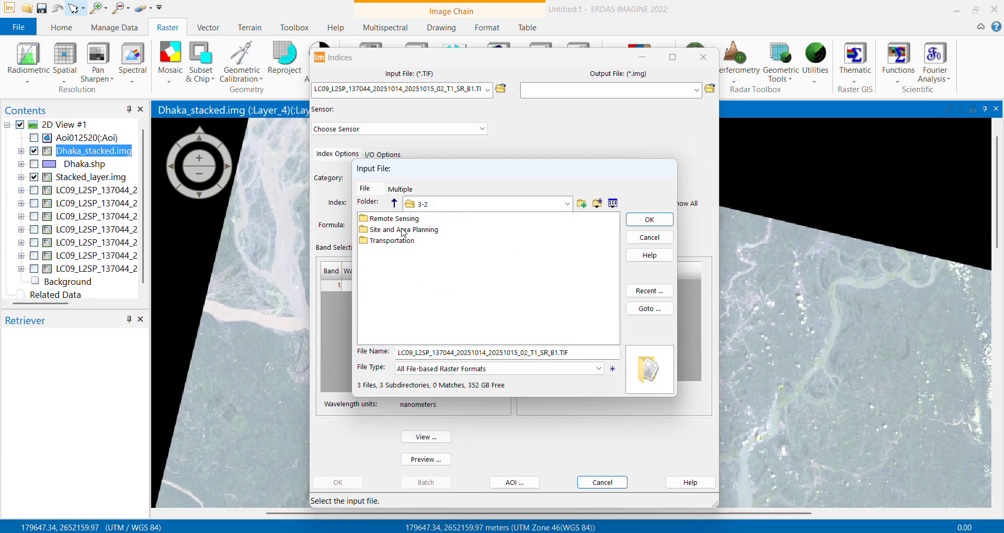
double_click(402, 220)
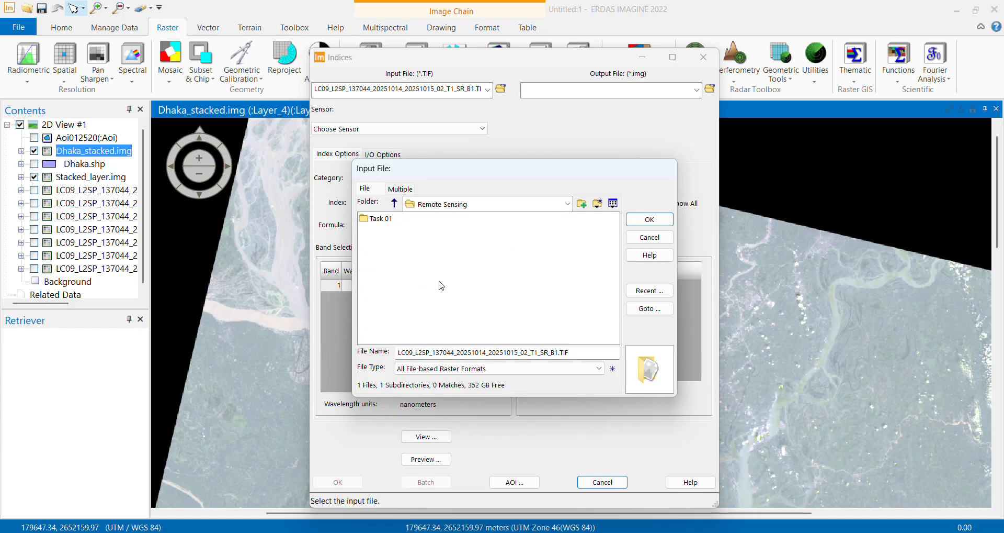
click(378, 219)
double_click(378, 219)
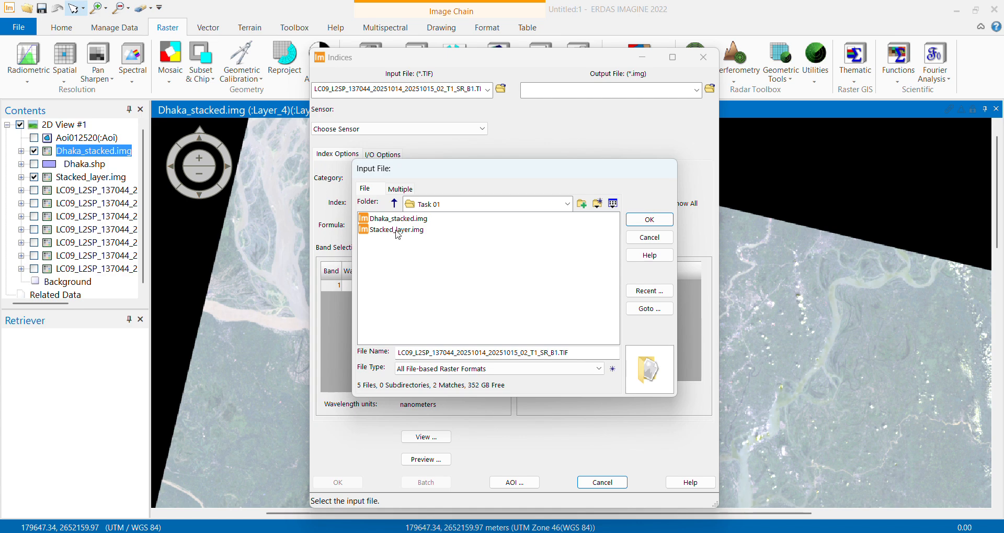
click(416, 219)
click(649, 220)
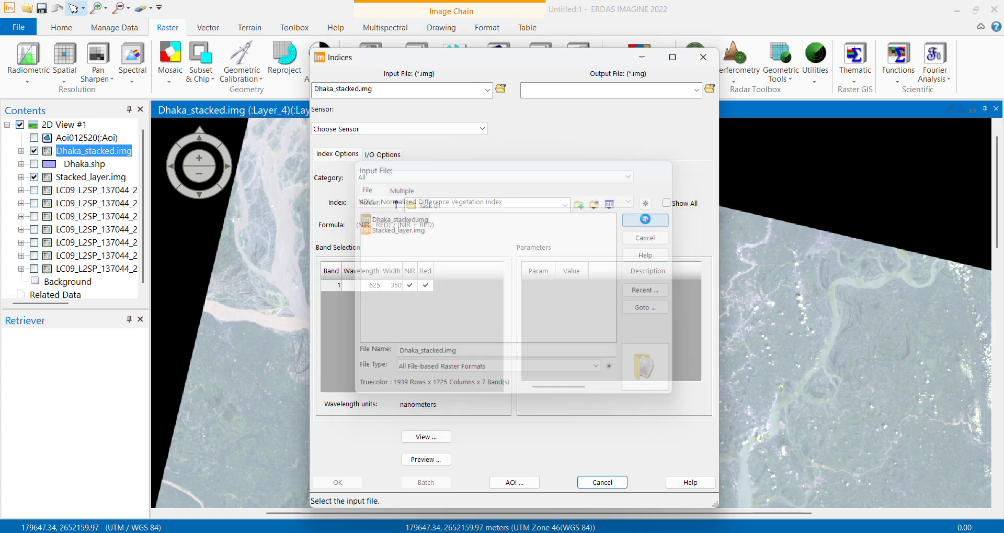
click(710, 89)
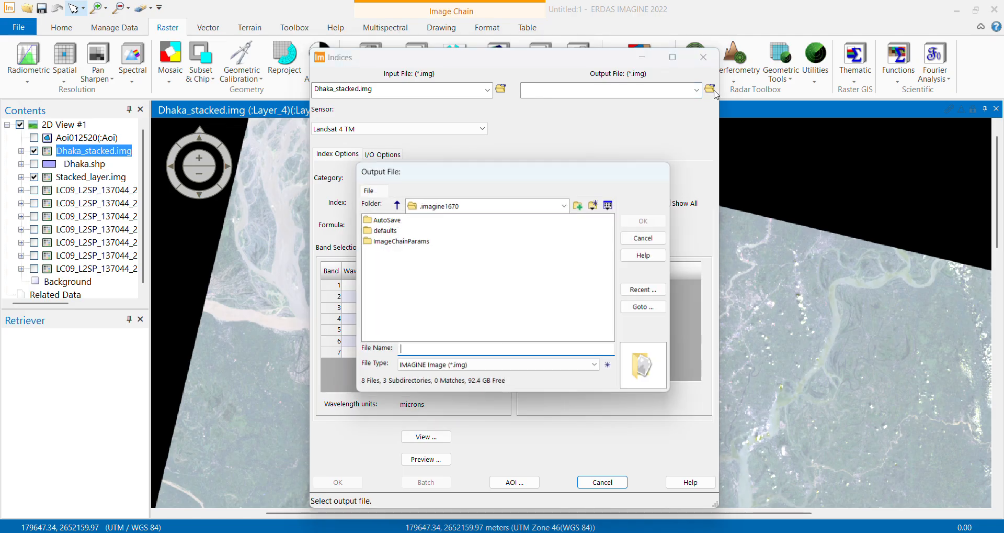
click(567, 204)
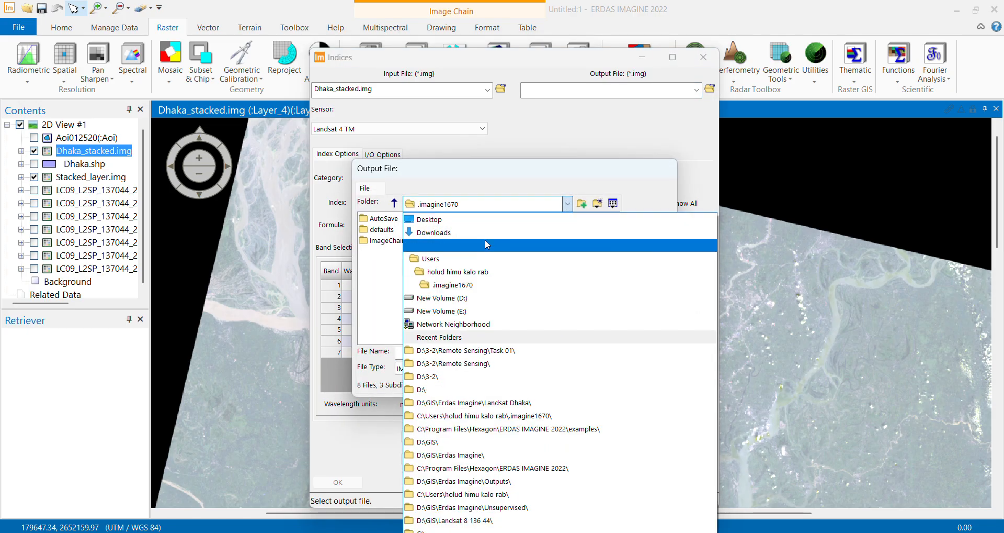
click(442, 389)
double_click(374, 230)
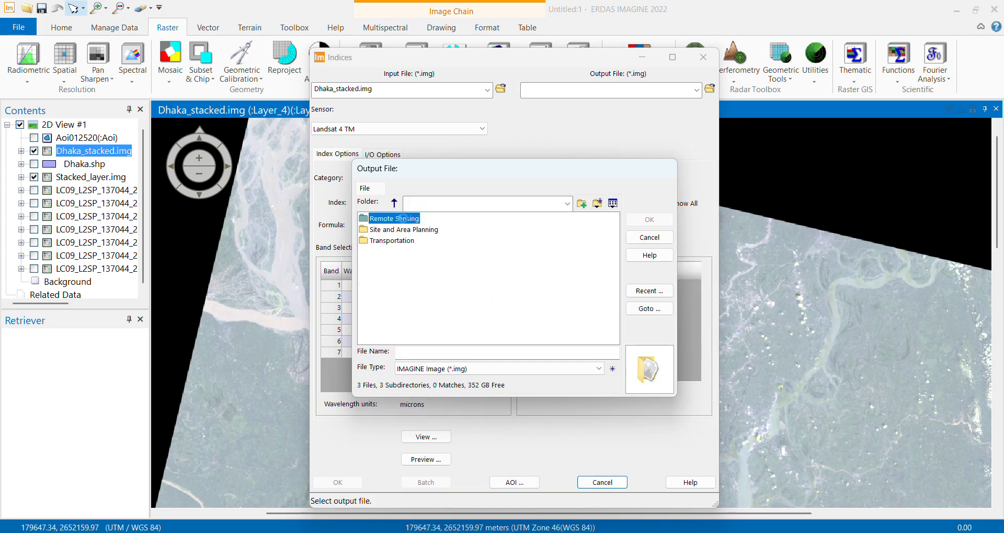
double_click(406, 219)
double_click(377, 220)
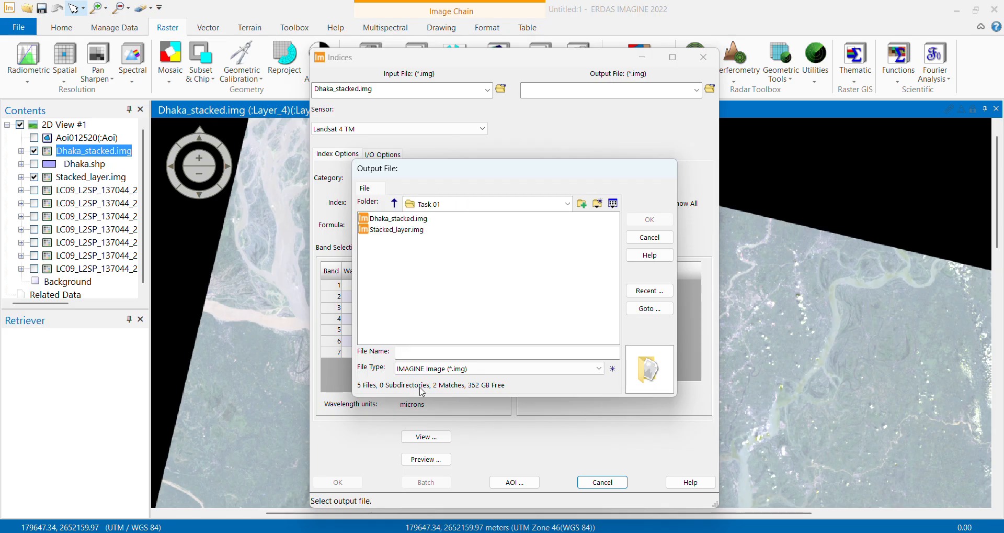
click(425, 352)
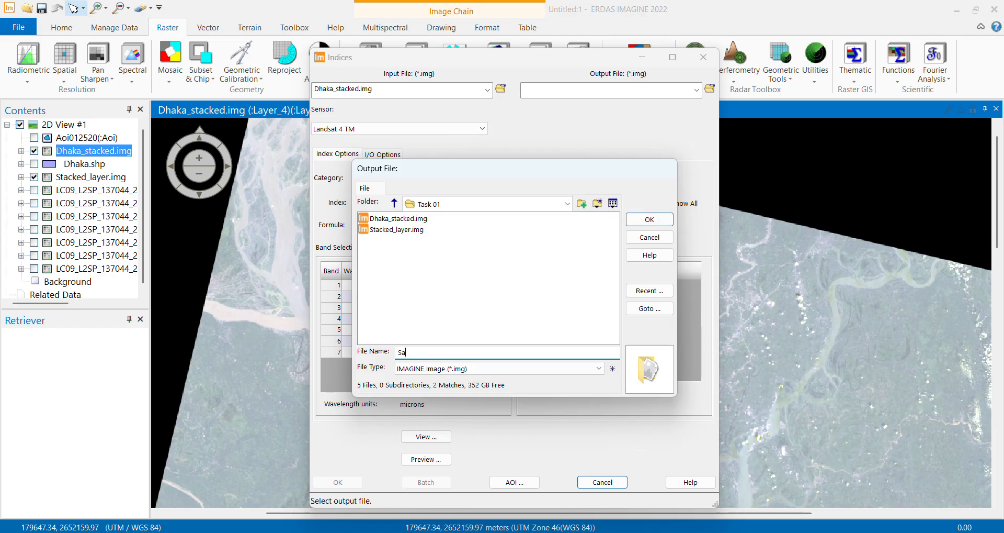
key(BackSpace)
key(BackSpace)
click(645, 239)
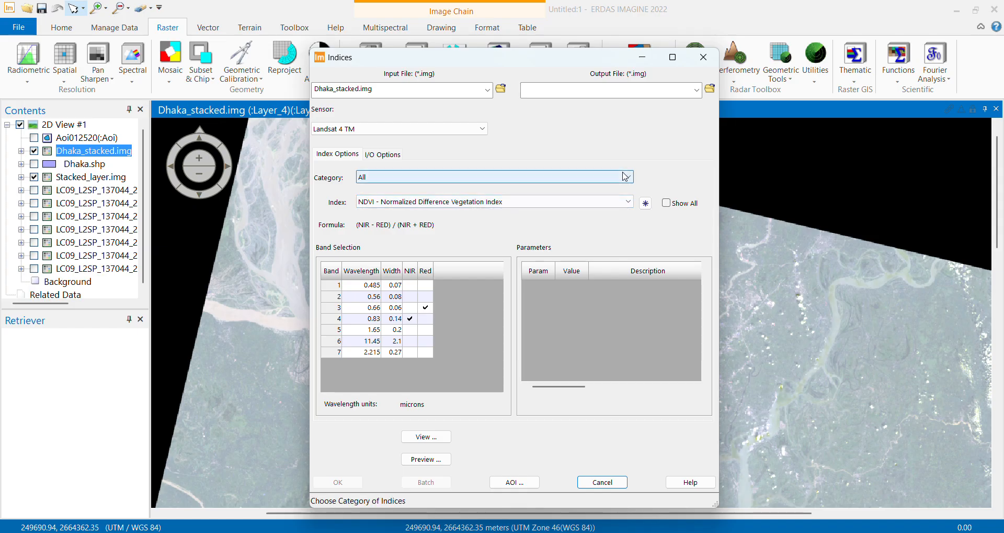
Compare the NIR and red band assignments of Landsat 4 TM and Landsat 8 MS, and set the sensor to Landsat 8 MS
click(476, 129)
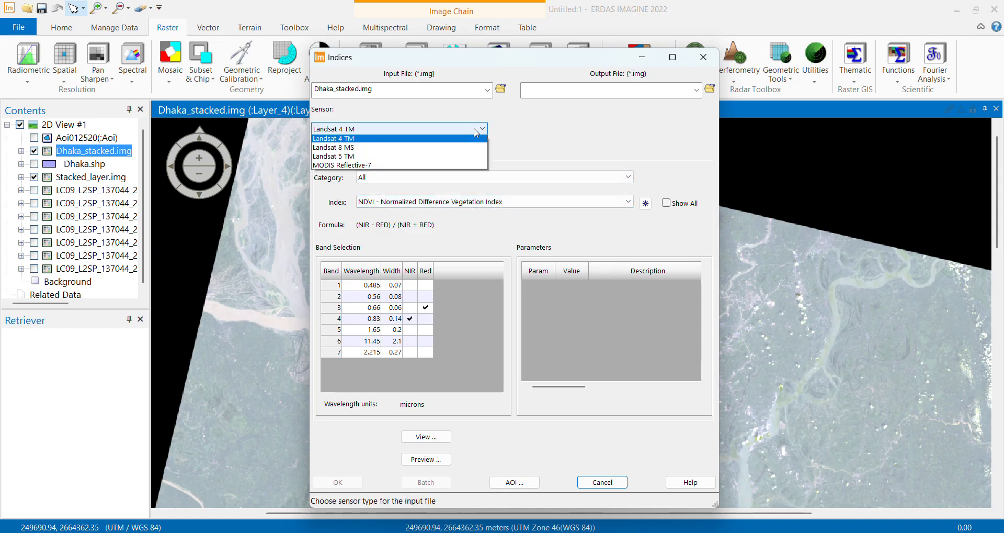
click(430, 150)
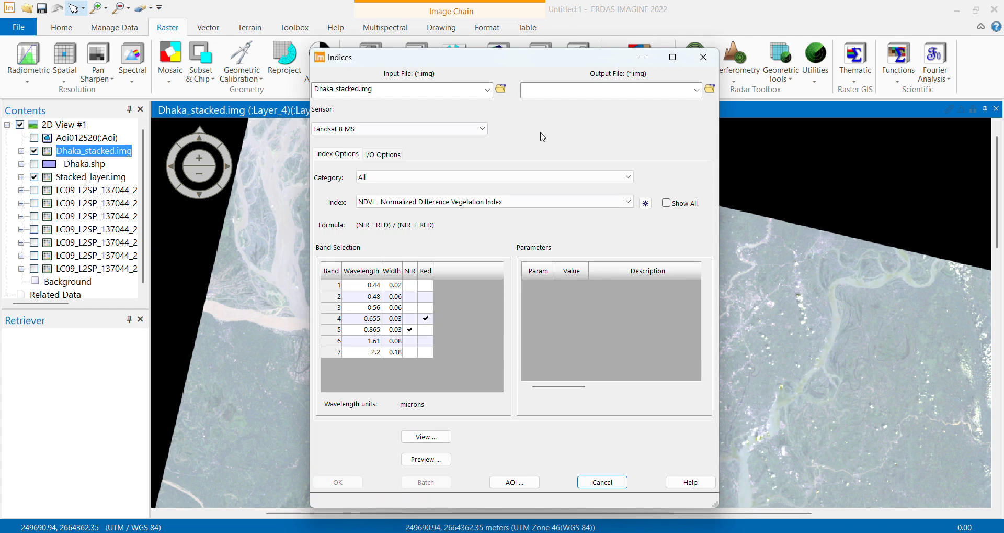
click(448, 128)
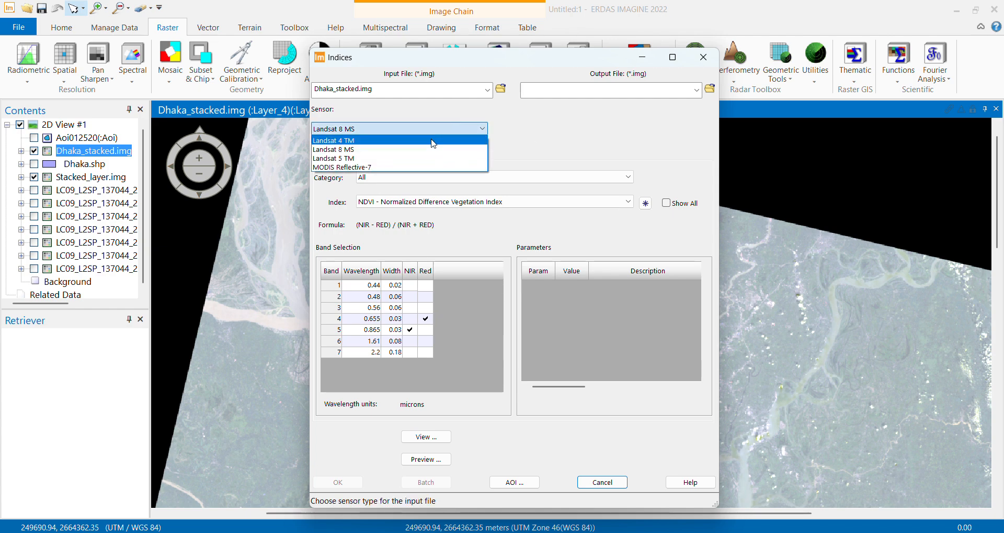
click(433, 140)
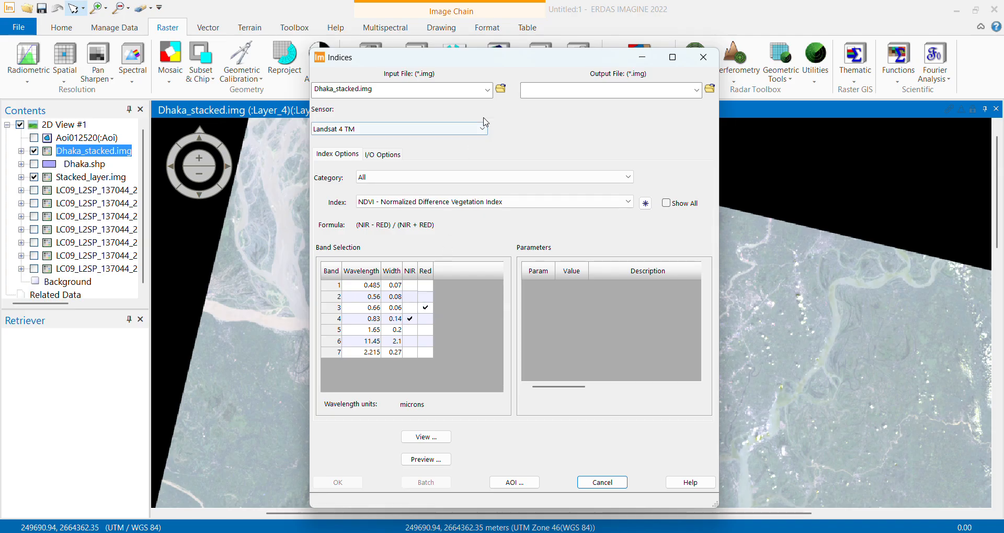
click(449, 129)
click(459, 150)
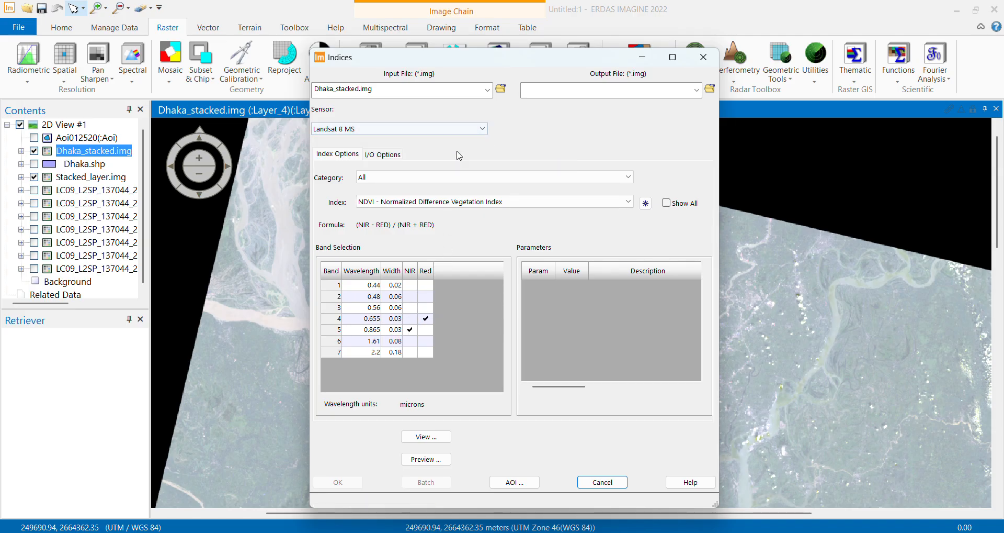
click(422, 322)
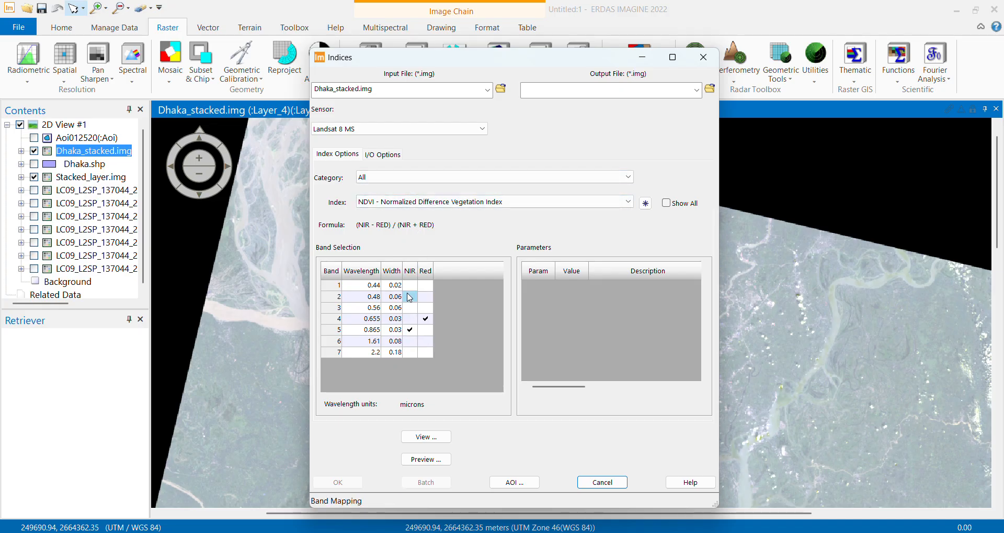
click(427, 129)
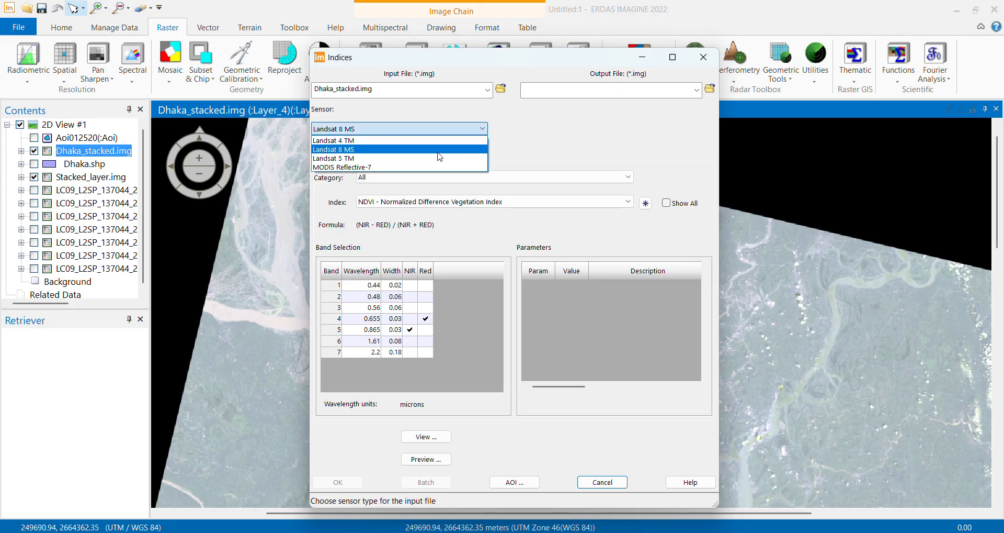
click(438, 140)
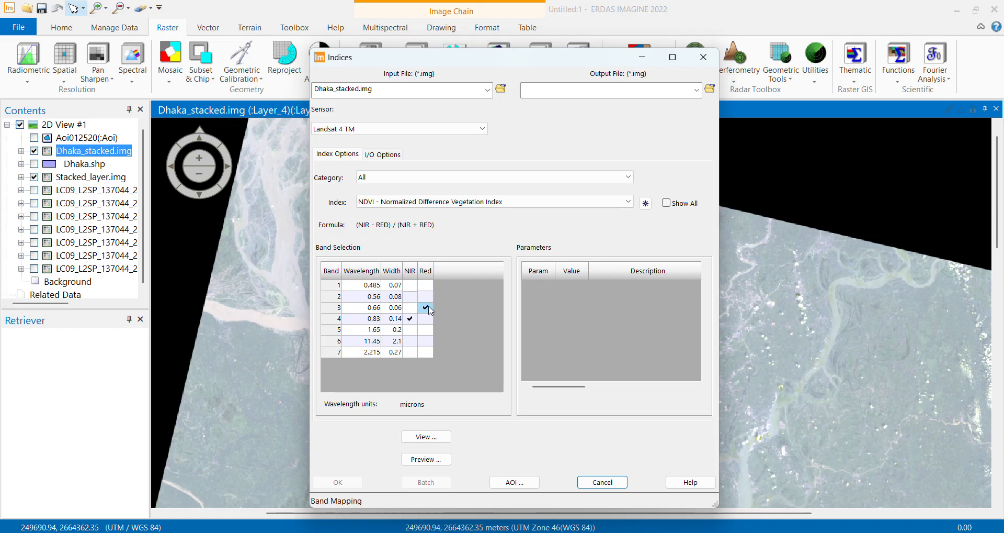
click(471, 130)
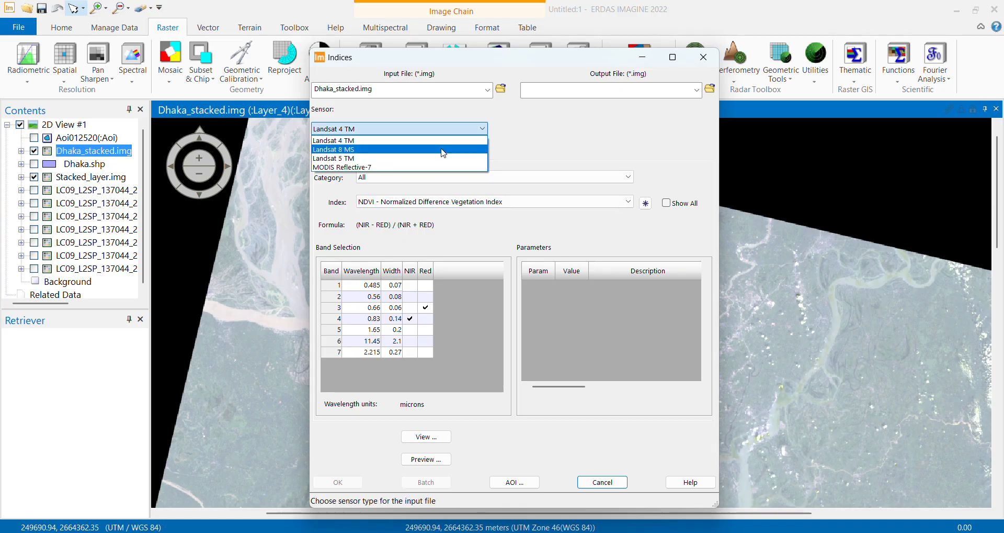
click(437, 149)
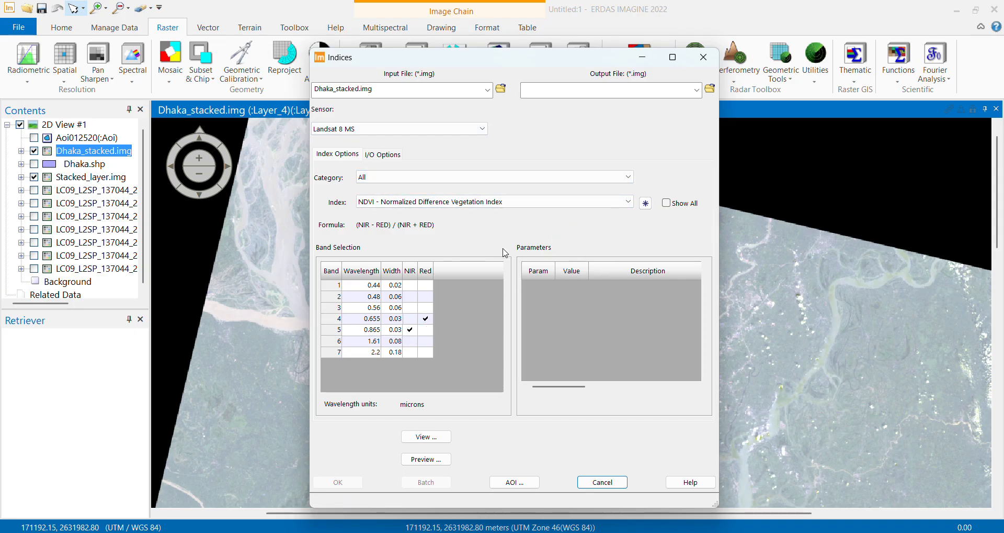
Set the index to compute to NDBI - Normalized Difference Built-up Index
click(601, 204)
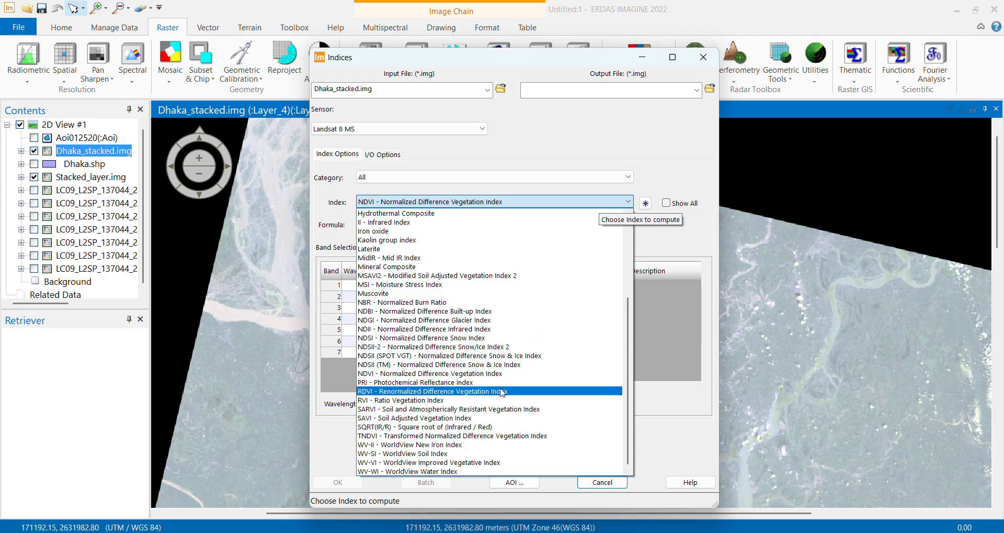
key(Up)
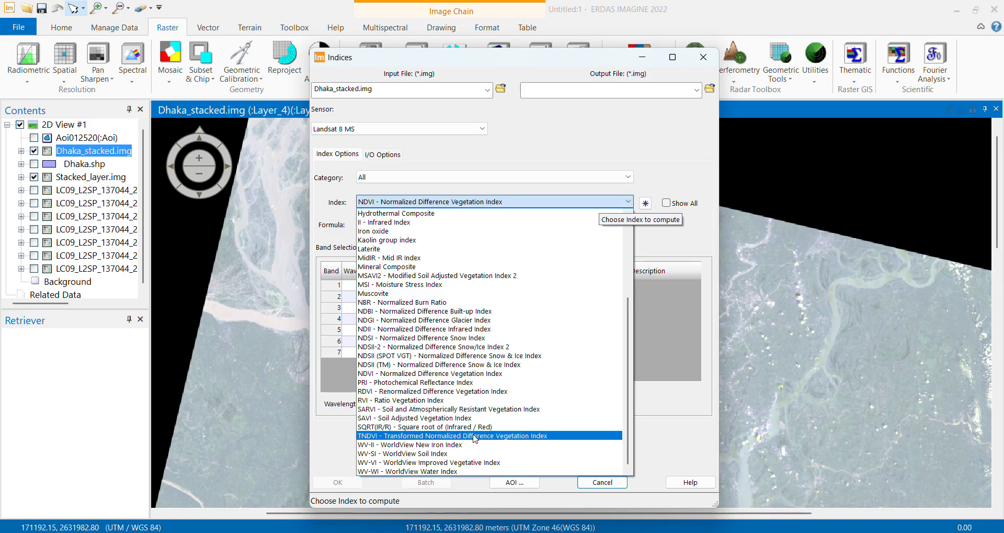
click(476, 310)
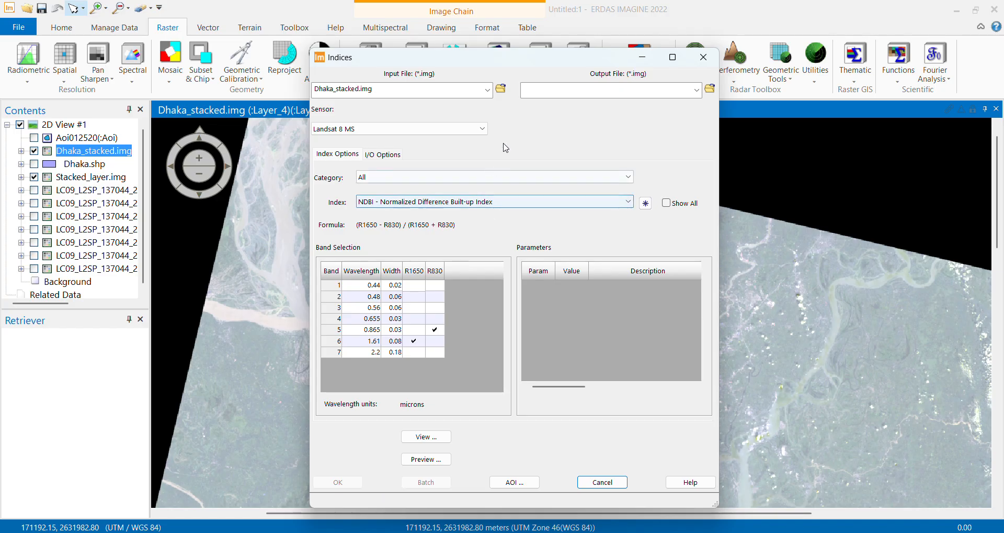
Set the output file to NDBI_Dhaka.img in the 3-2 > Remote Sensing > Task 01 folder on drive D
click(710, 89)
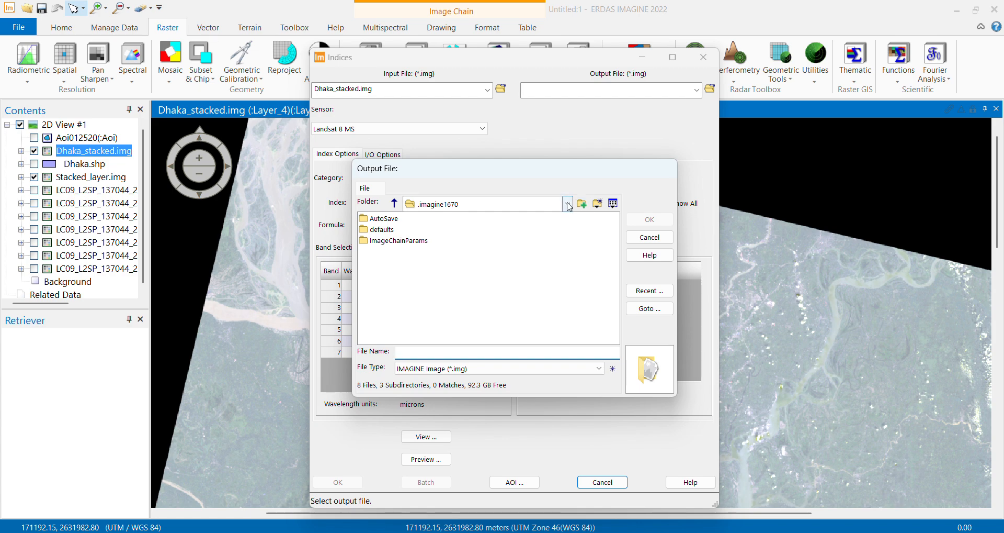
click(567, 204)
click(442, 388)
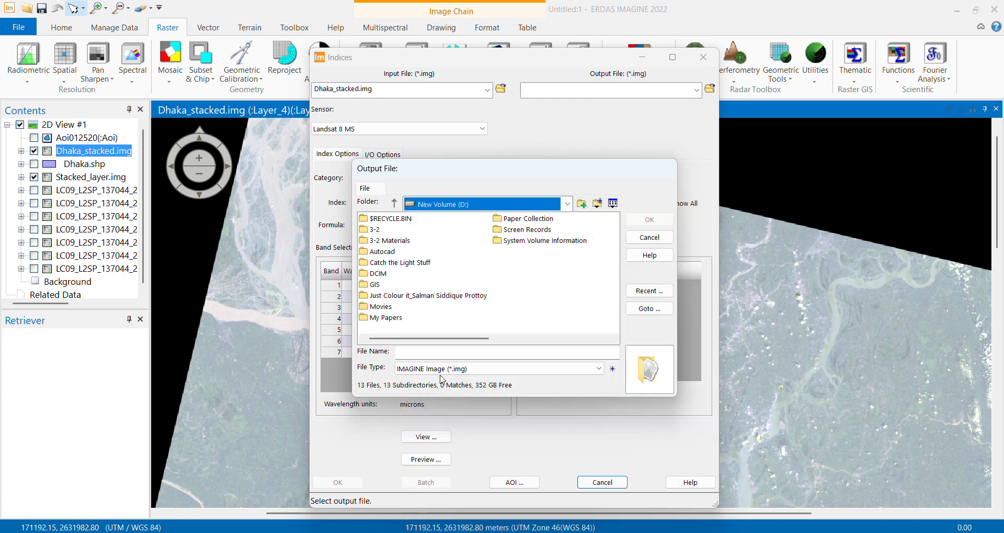
double_click(378, 232)
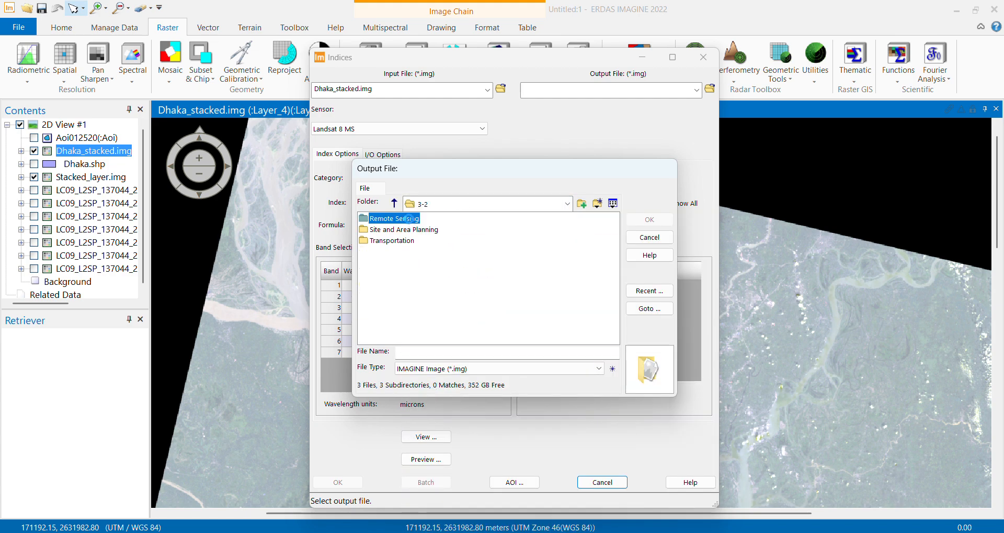
double_click(412, 222)
click(376, 221)
double_click(377, 222)
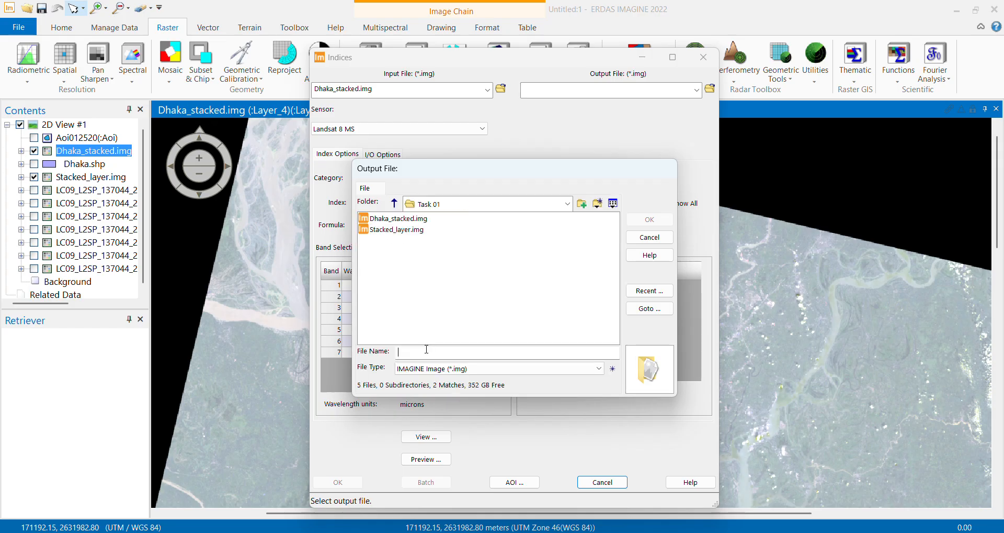
click(426, 350)
text(NDBI_)
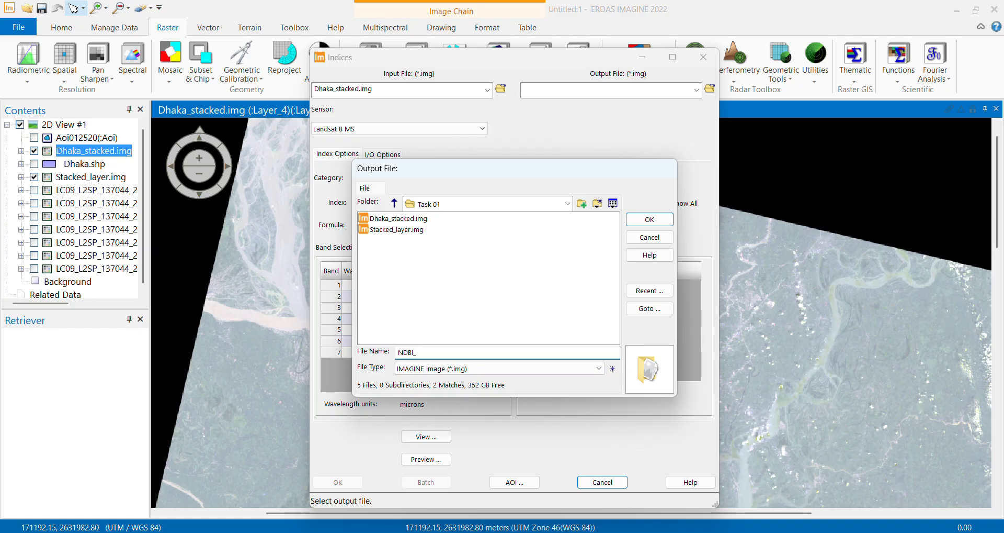
text(Dhaka)
key(Return)
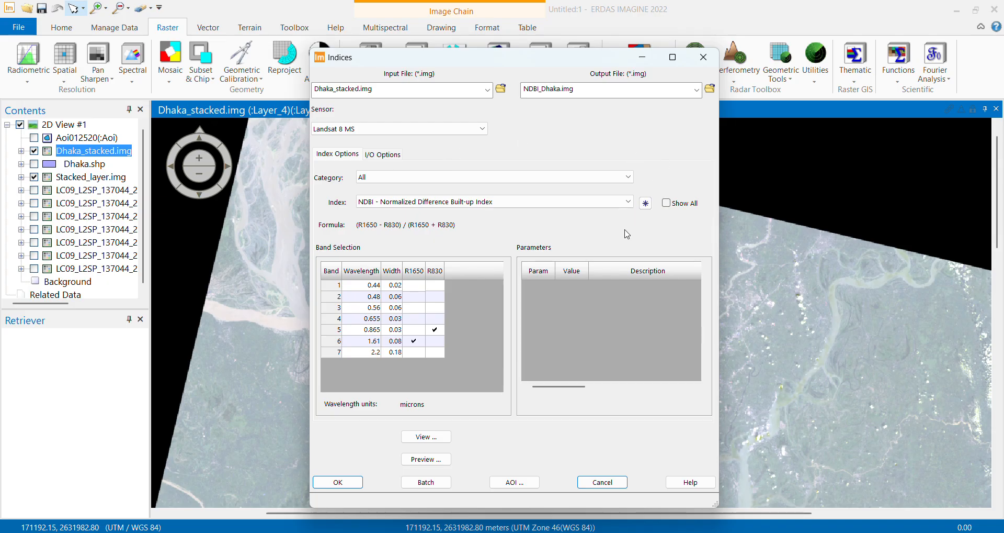
Run the NDBI calculation and close the process list once it finishes
click(348, 483)
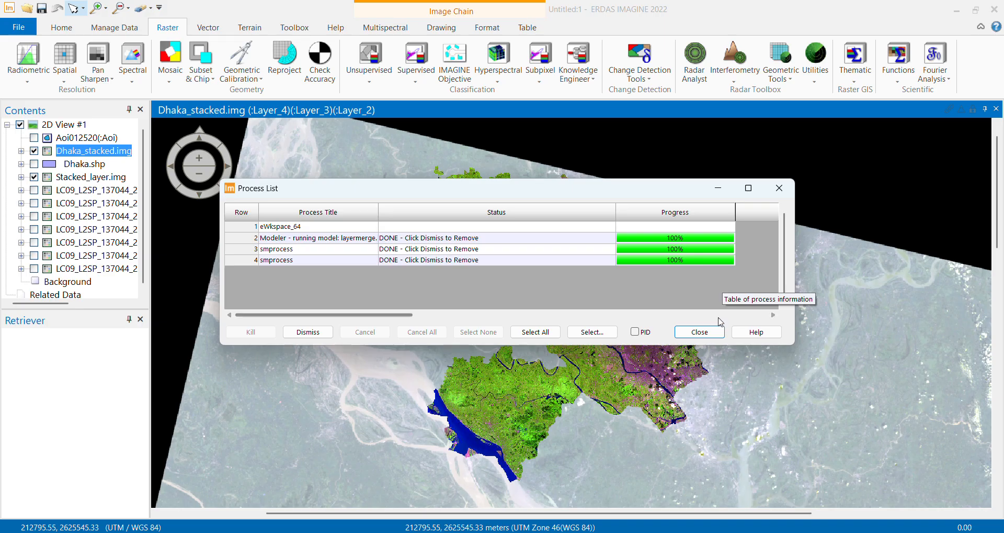
click(700, 332)
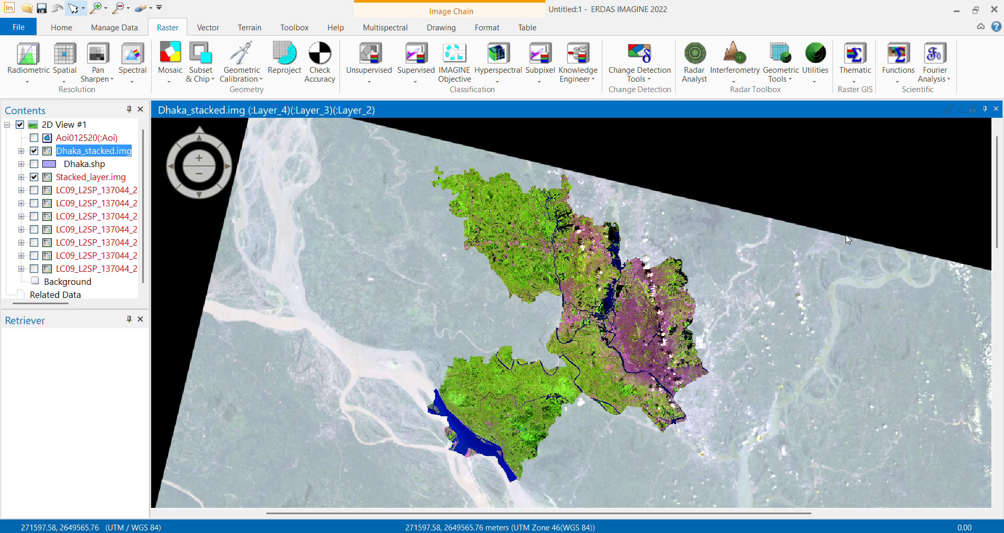
Load NDBI_Dhaka.img from the Task 01 folder into the 2D view and check its entry in the layer list
click(27, 8)
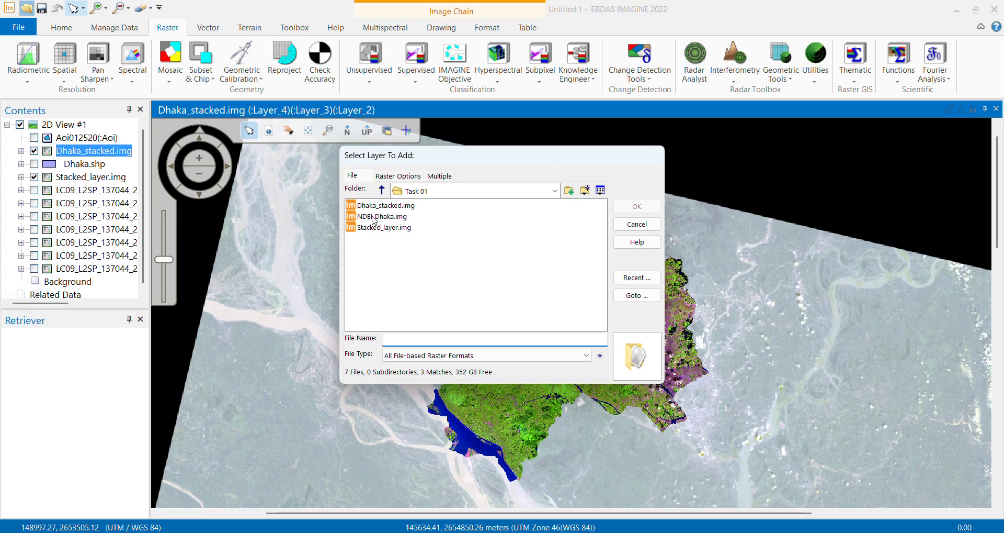
click(373, 218)
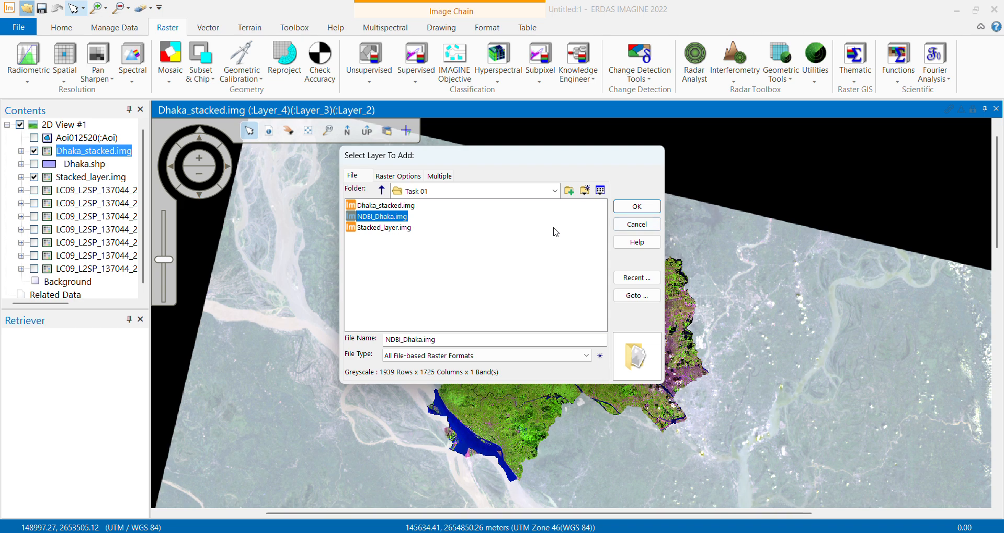
click(641, 208)
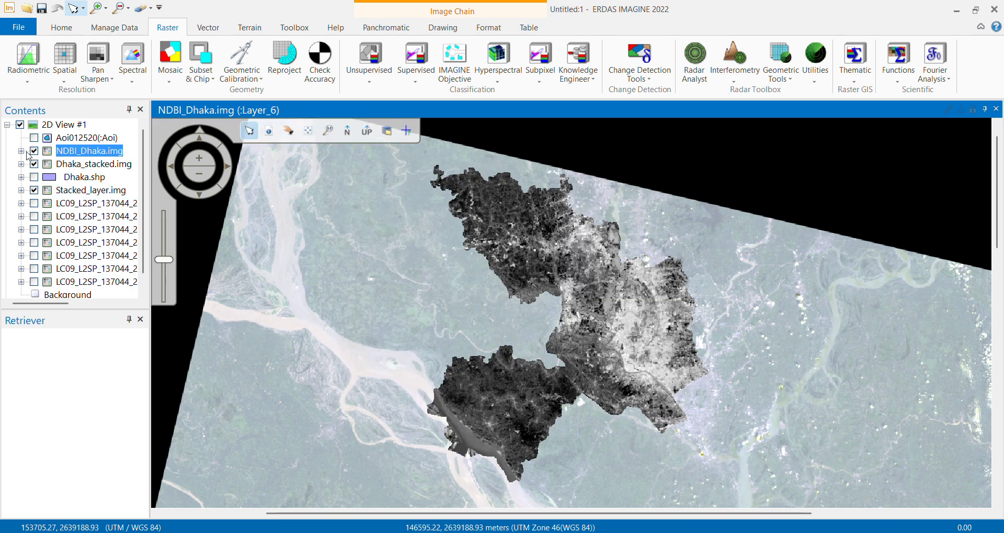
click(21, 151)
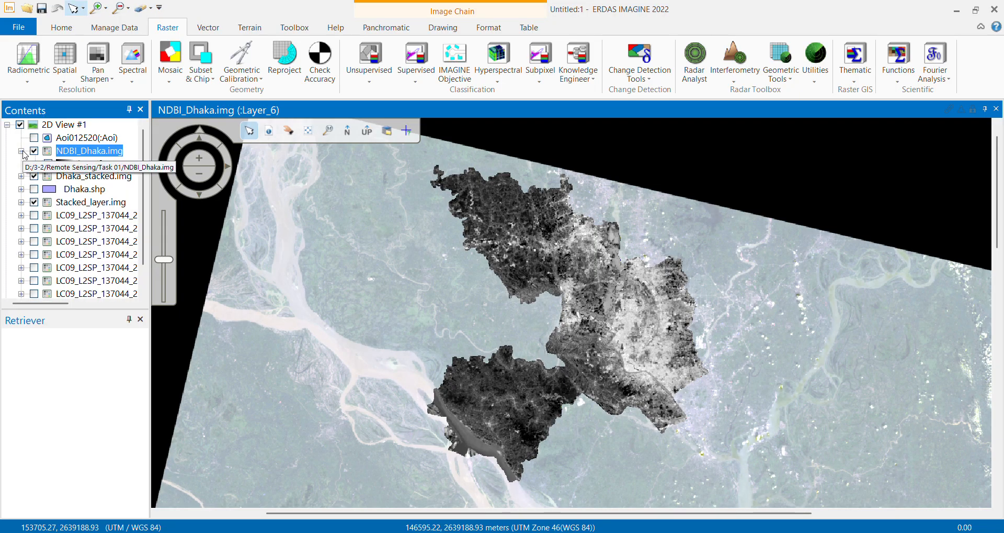
click(21, 152)
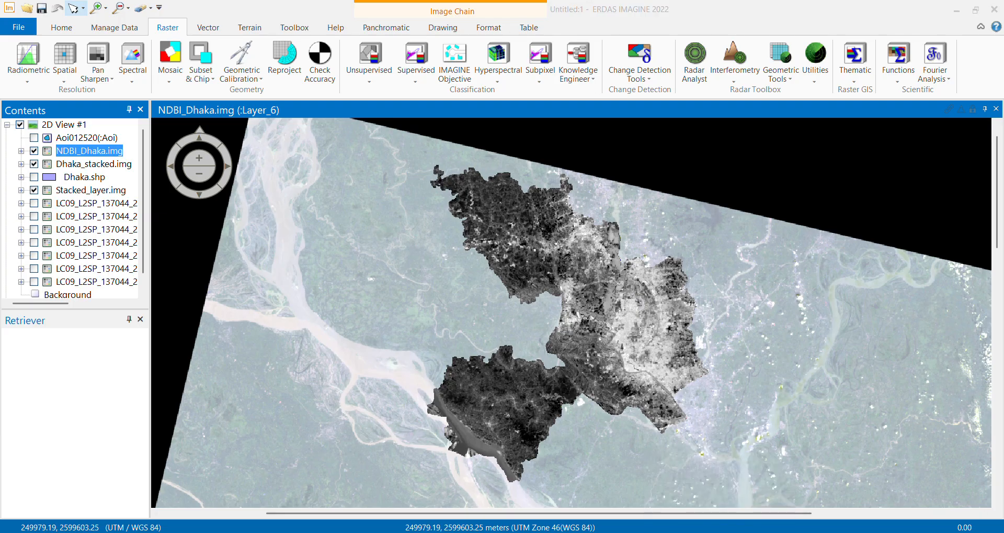
Switch to ArcMap and start adding data to the empty map
key(alt+Tab)
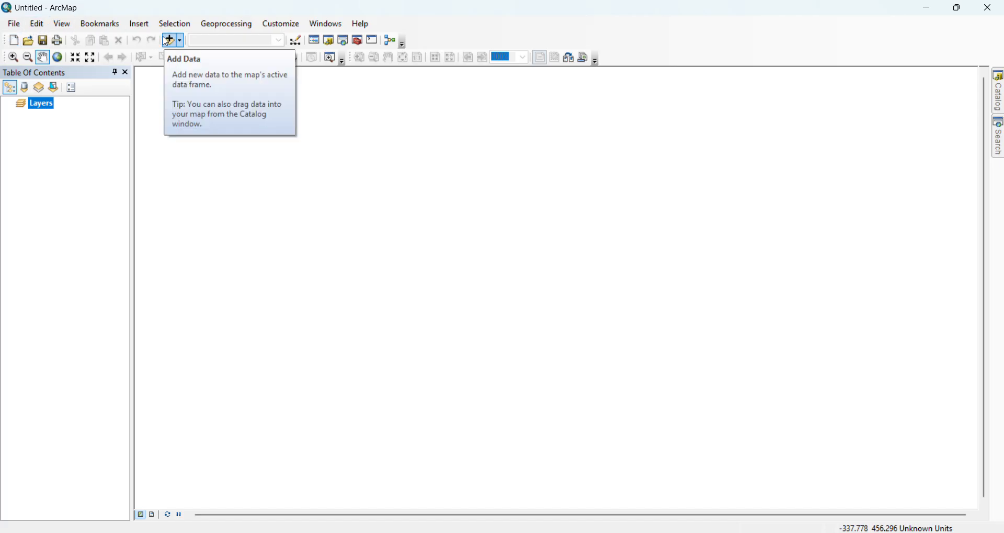
click(169, 41)
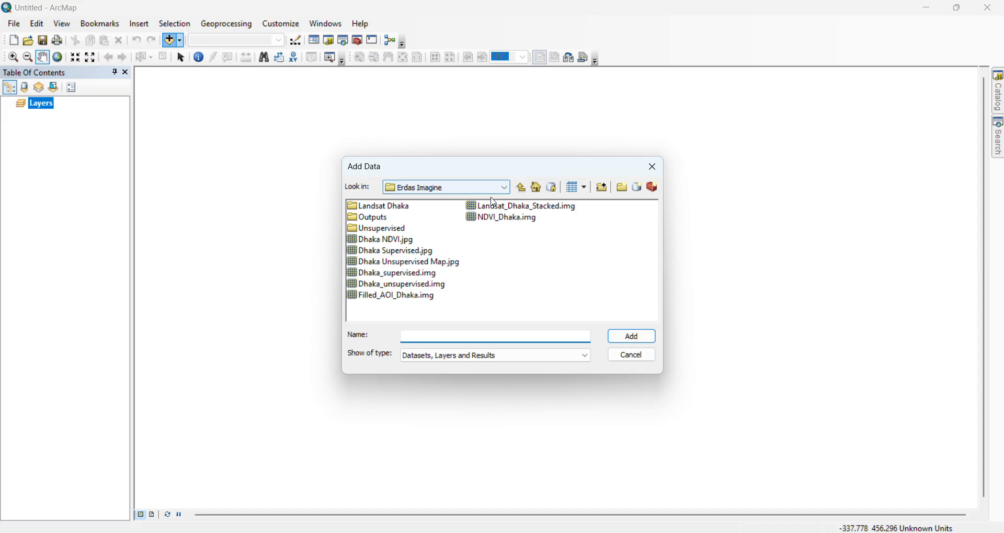
click(507, 189)
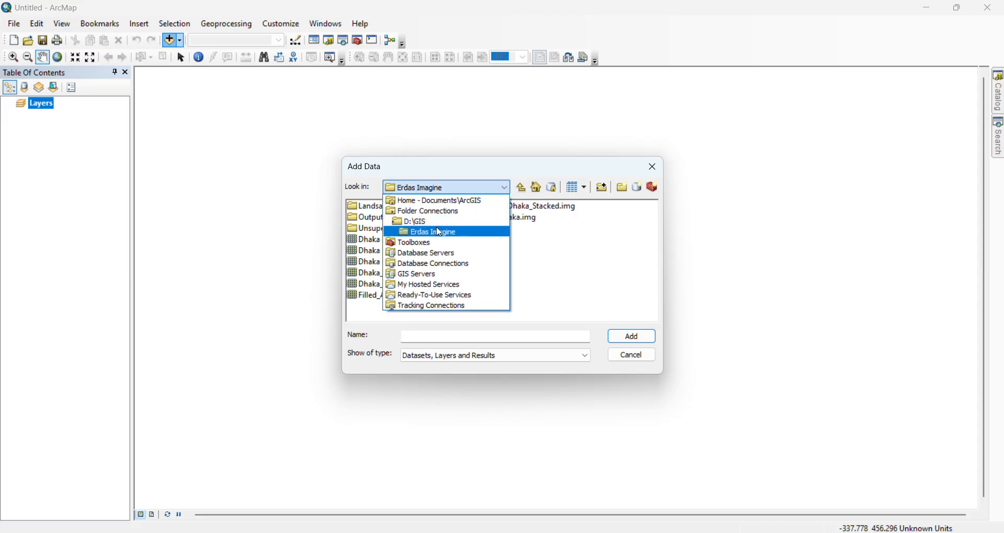
click(427, 222)
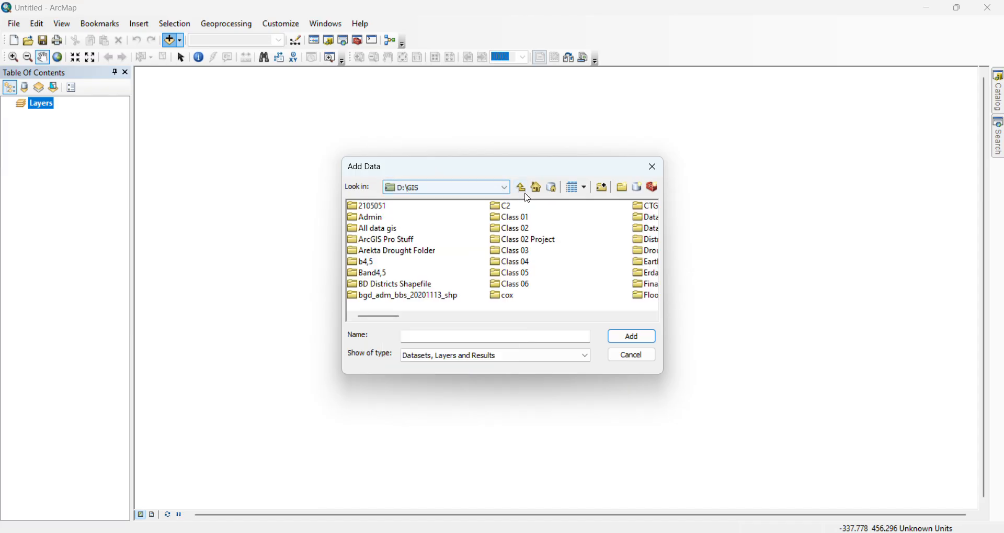
click(507, 193)
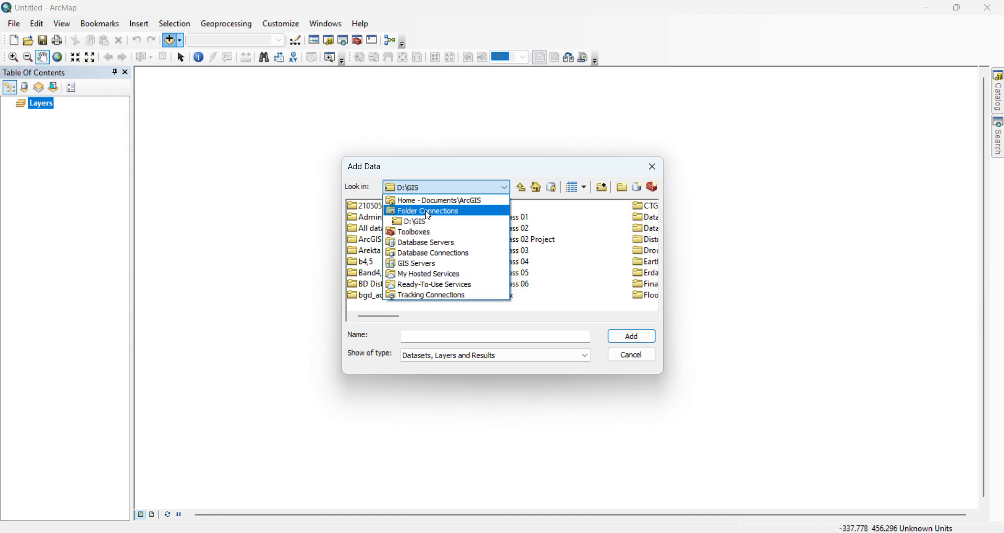
click(413, 224)
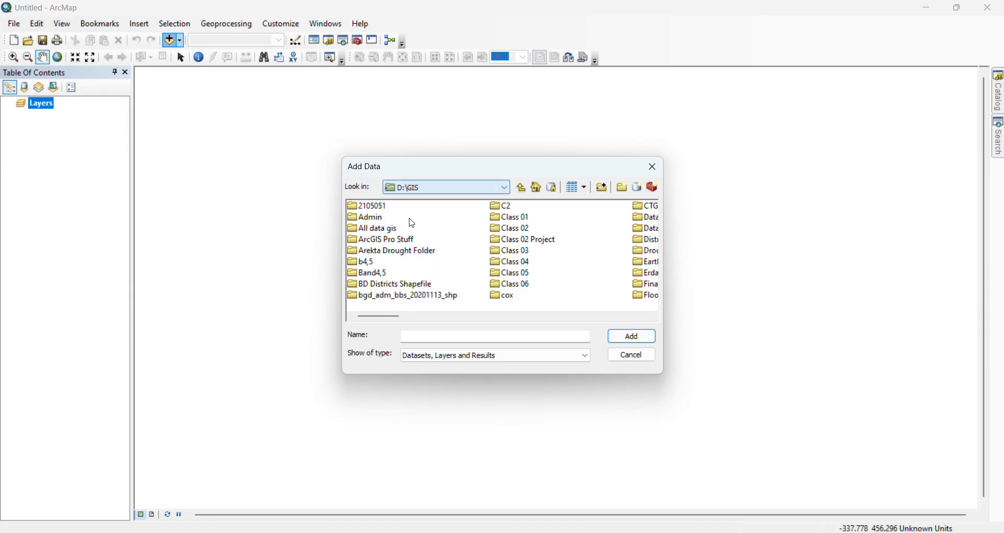
click(471, 187)
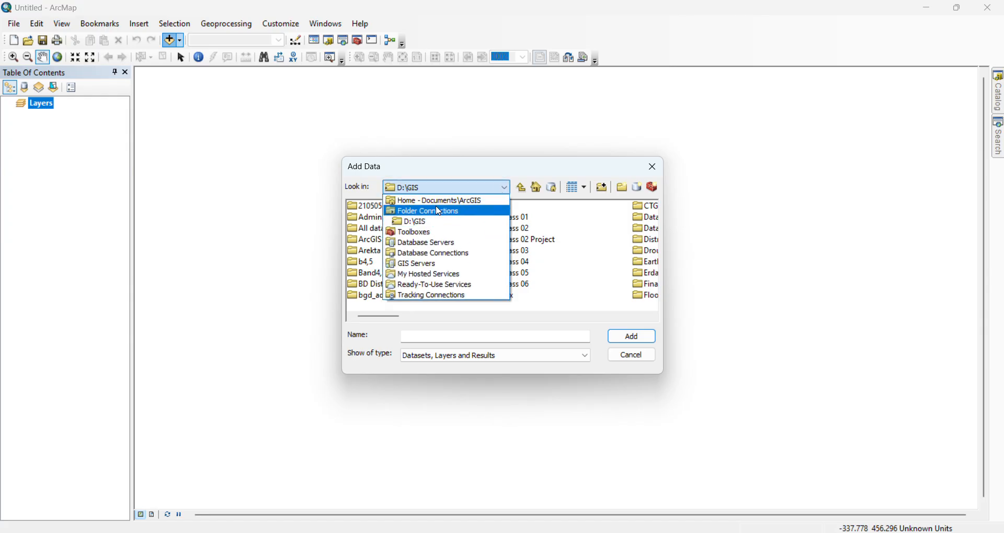
click(427, 211)
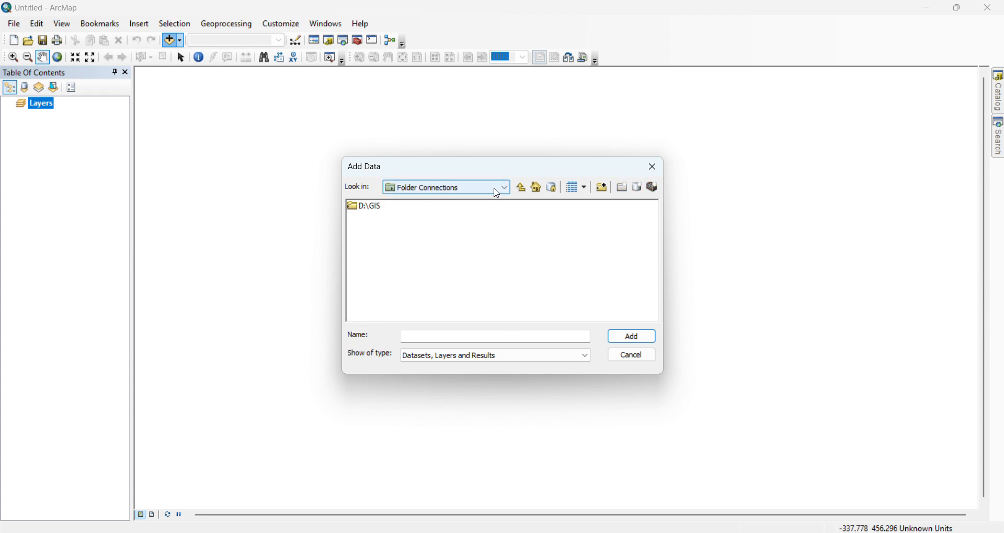
click(537, 189)
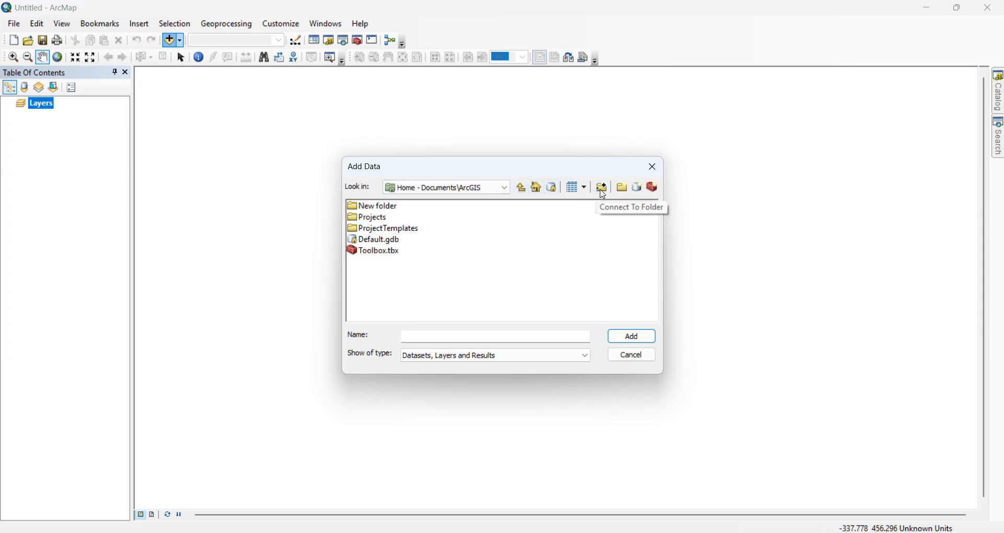
Add a folder connection to D:\3-2\Remote Sensing
click(602, 187)
scroll(449, 291, down, 2)
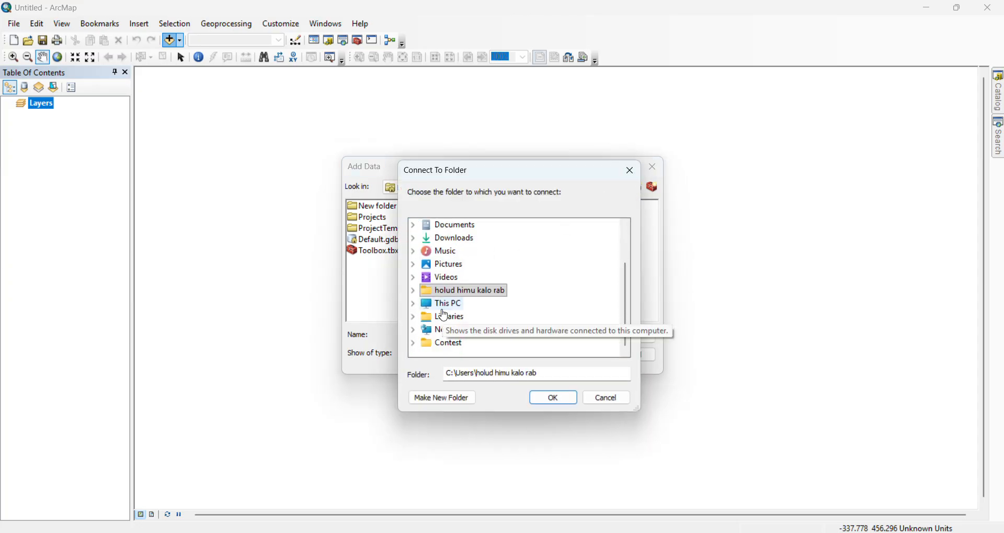
click(413, 303)
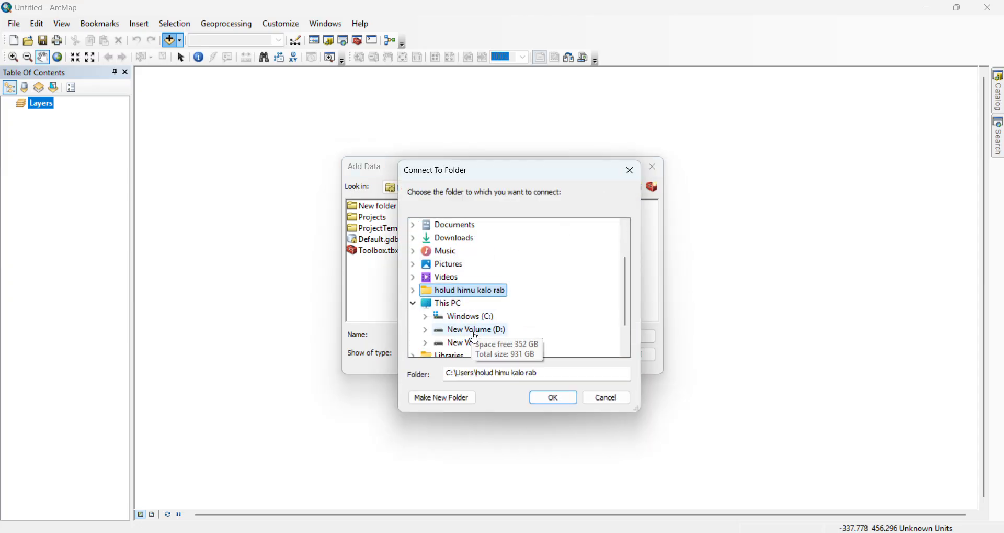
double_click(468, 331)
double_click(463, 238)
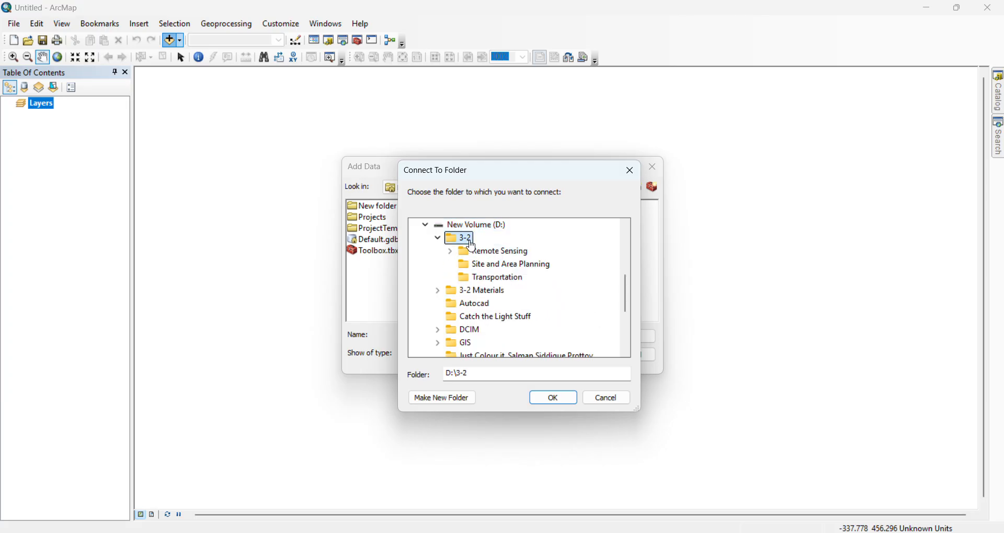
double_click(479, 251)
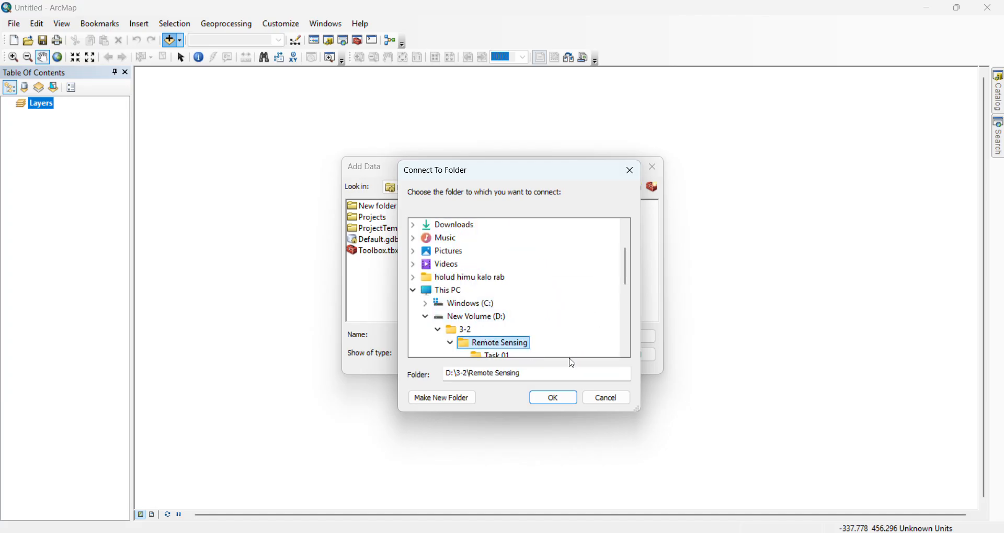
click(553, 396)
Add NDBI_Dhaka.img from the Task 01 folder to the map
double_click(362, 207)
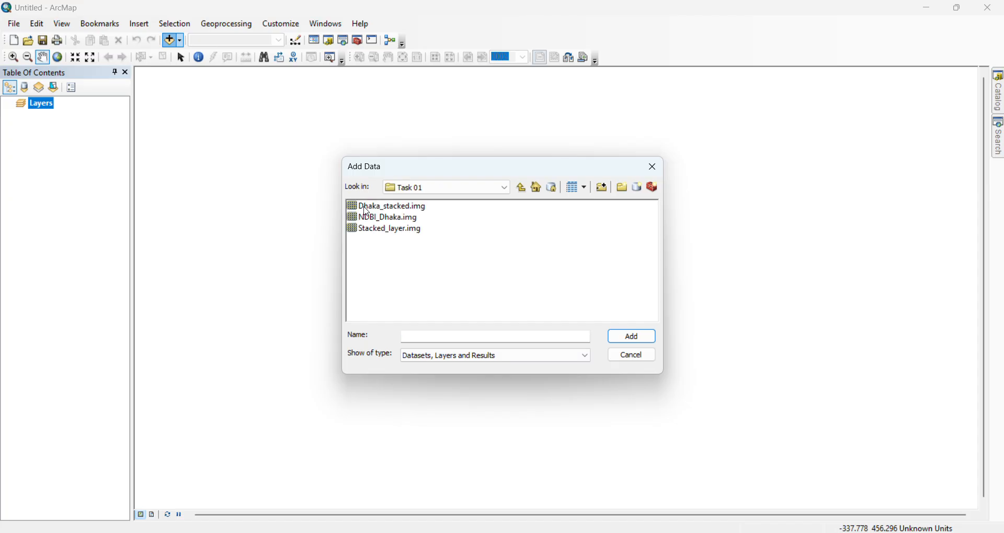
click(393, 221)
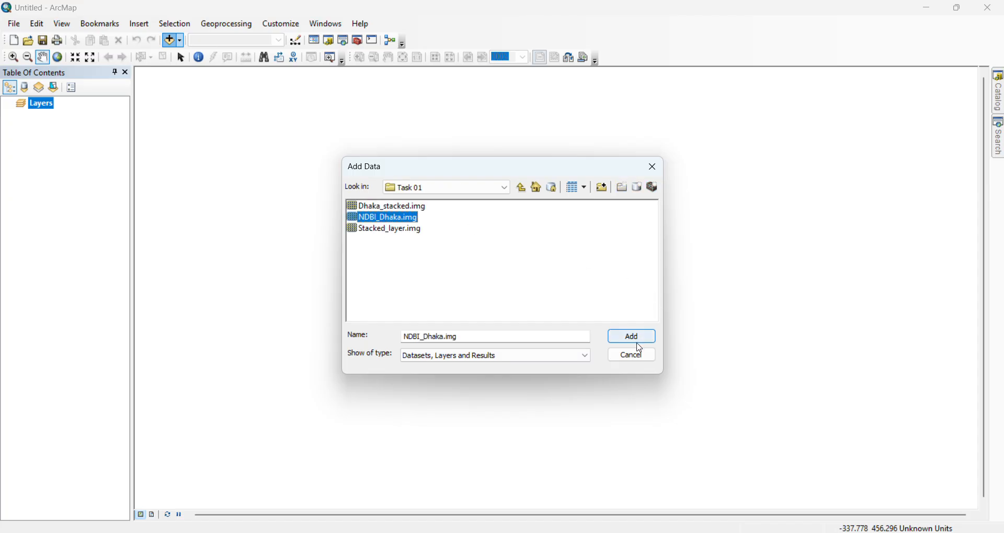
click(640, 338)
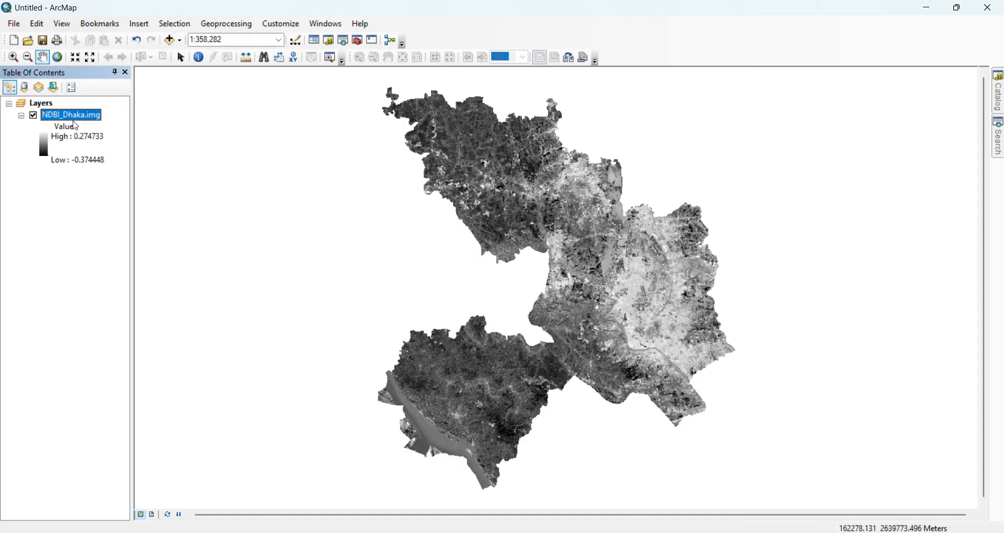
Apply the yellow-red-magenta-blue color ramp to the NDBI_Dhaka.img layer
right_click(61, 121)
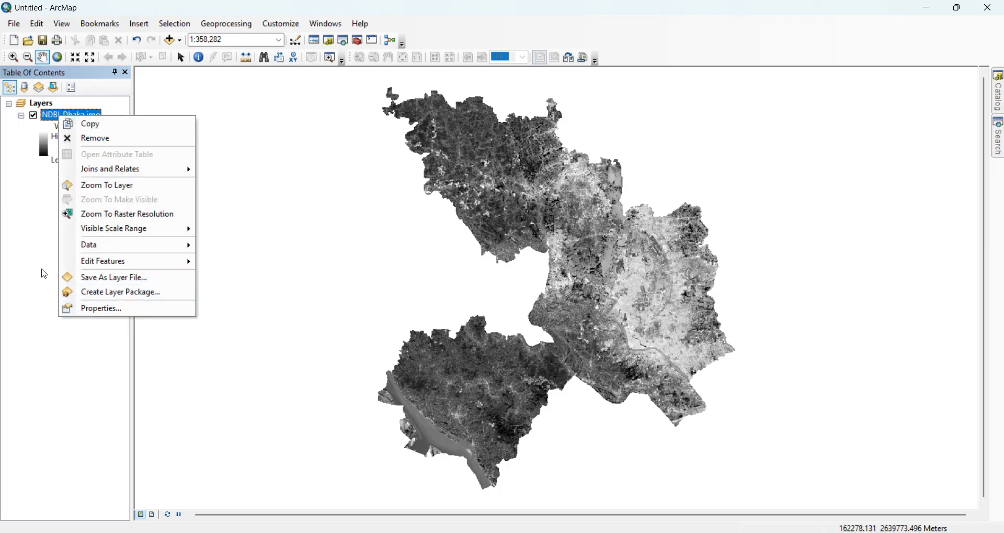
click(41, 163)
click(43, 155)
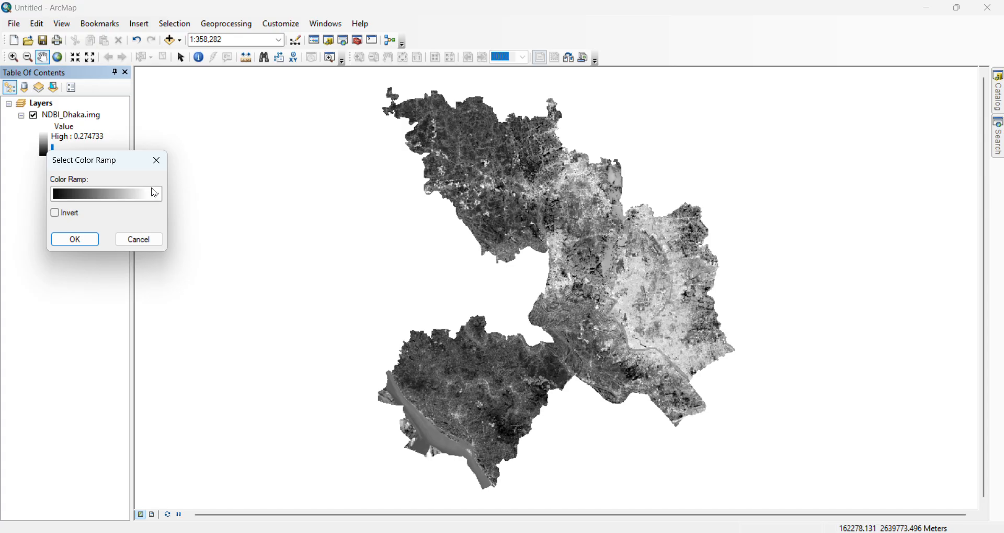
click(154, 194)
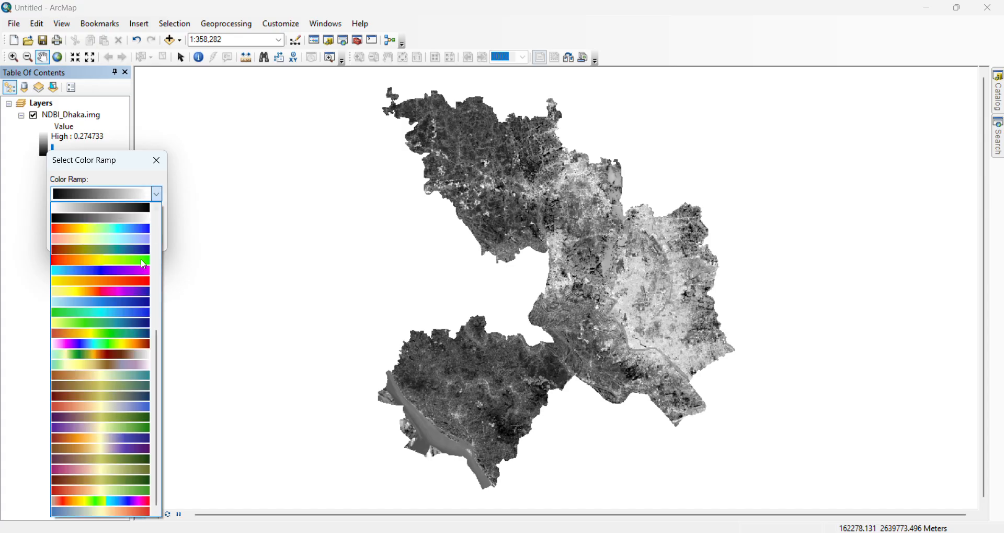
click(121, 291)
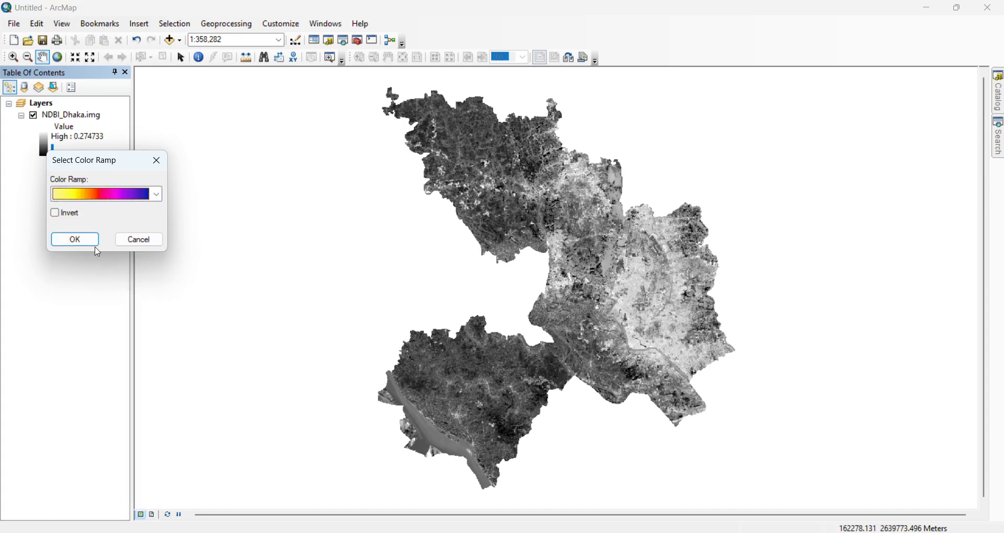
click(75, 239)
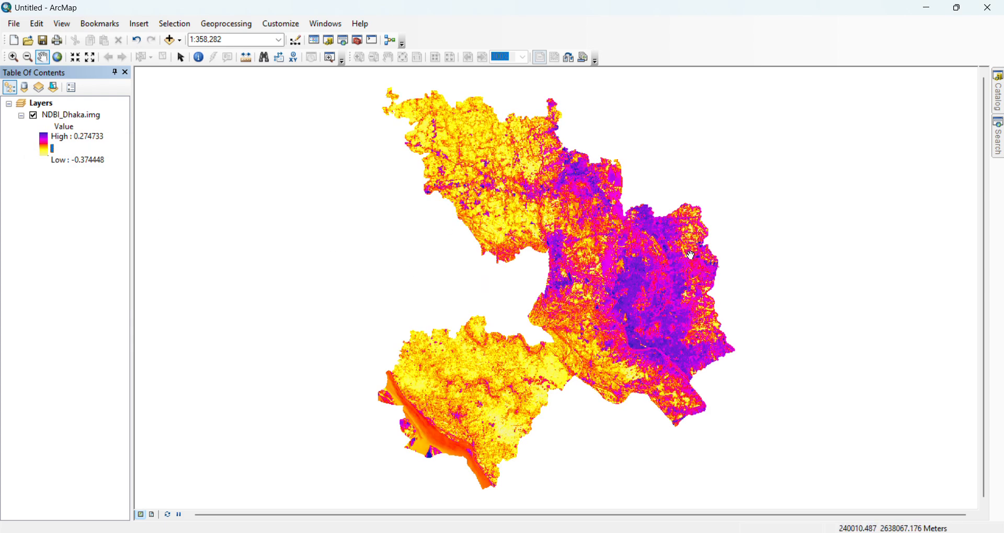
Change the color ramp of the NDBI_Dhaka.img layer to the red-yellow-green ramp
click(46, 148)
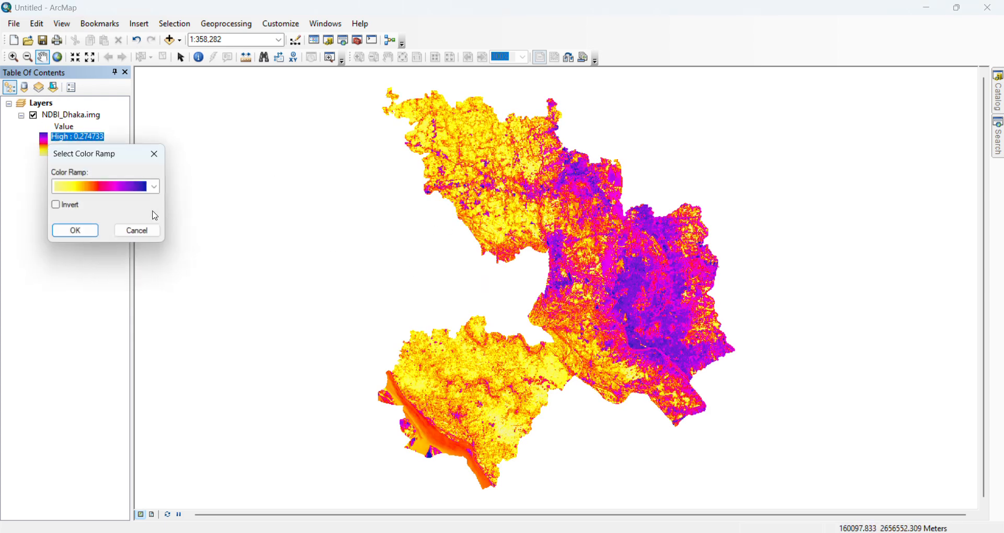
click(157, 187)
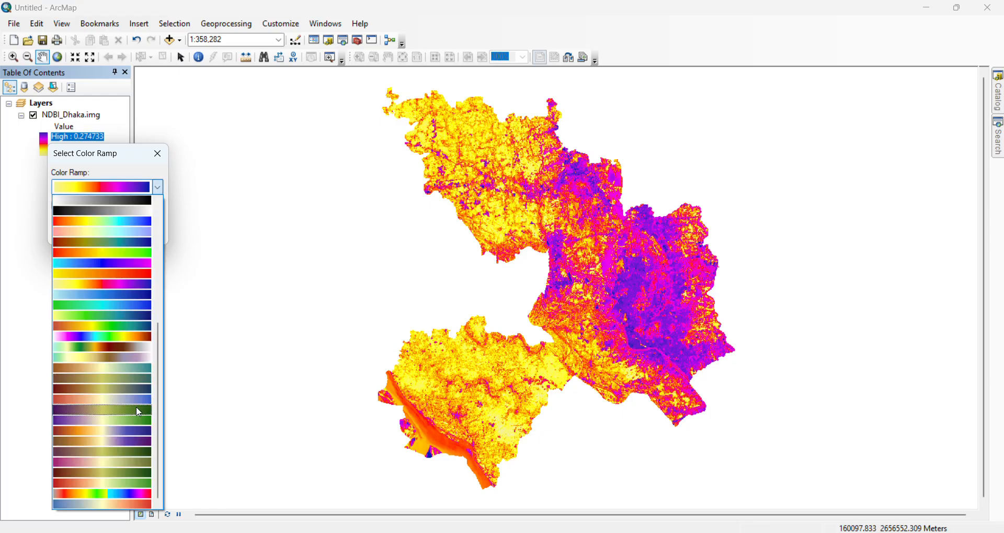
click(141, 486)
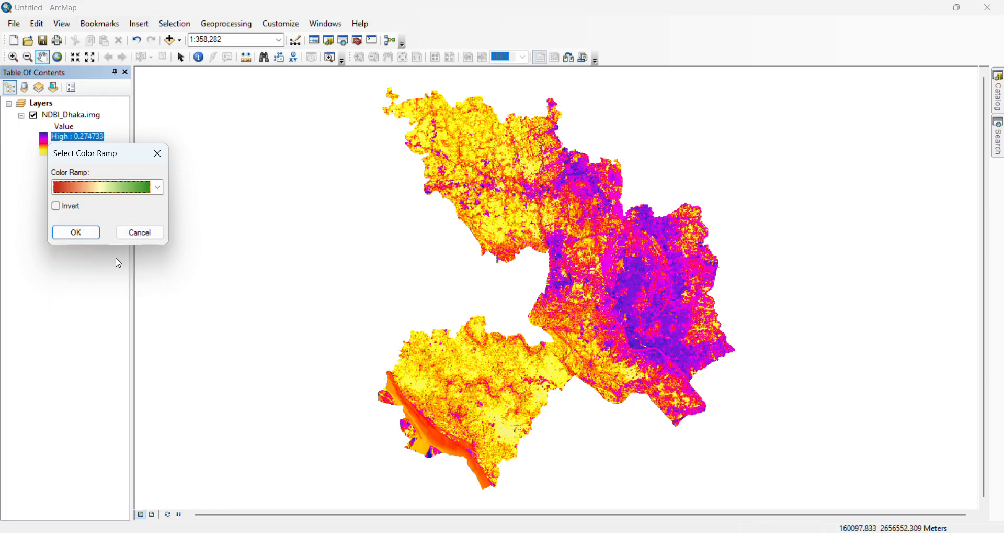
click(75, 232)
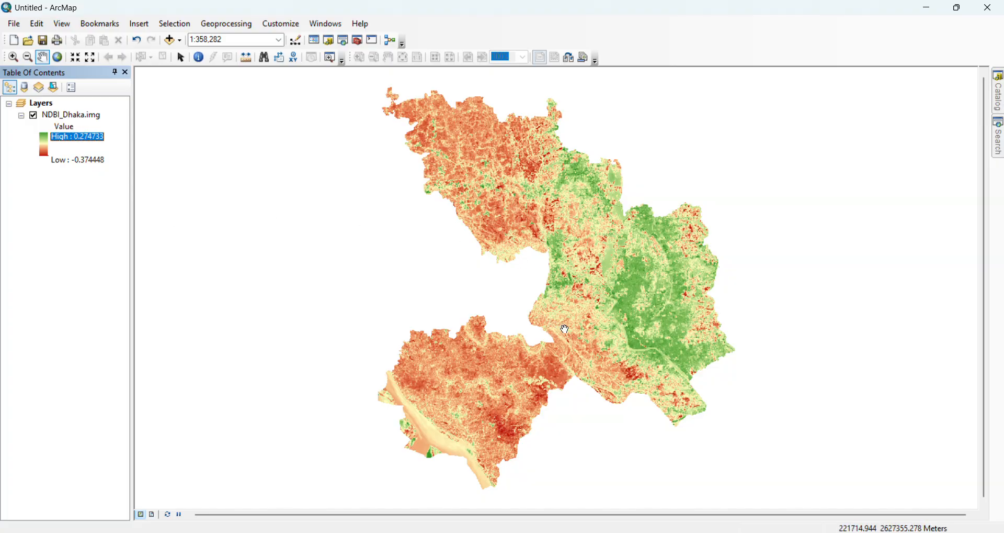
Invert the layer's color ramp so high NDBI values are red and low values green
scroll(549, 275, down, 1)
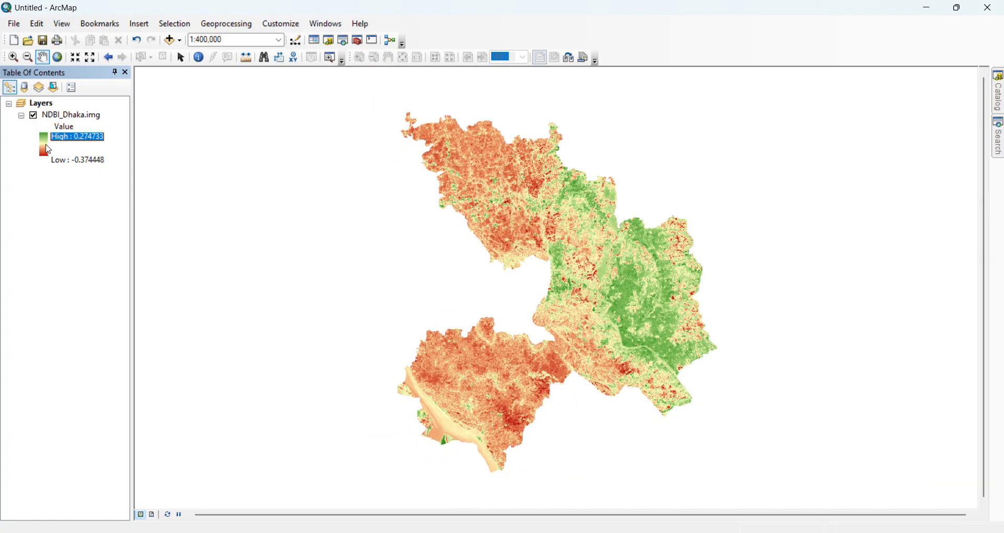
click(43, 144)
click(66, 230)
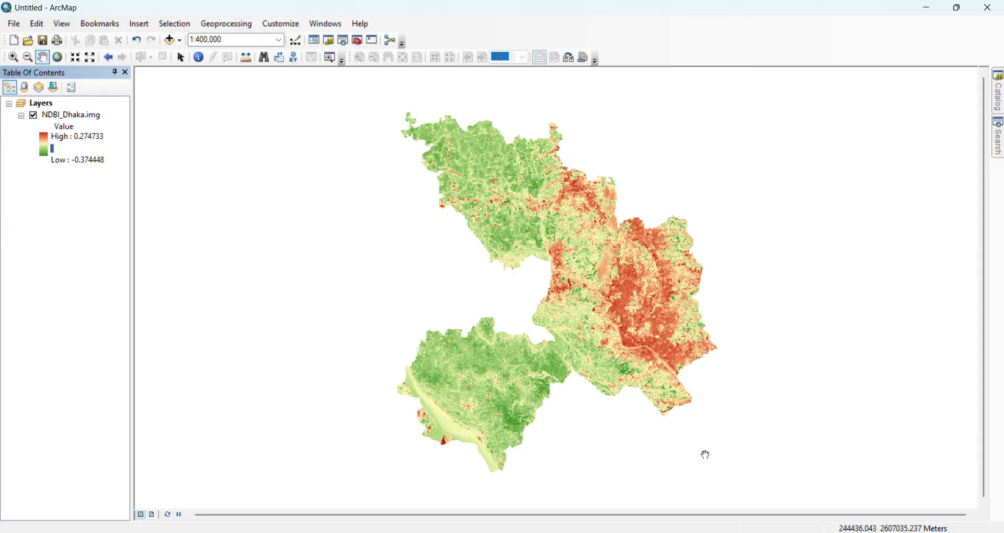
Switch back to ERDAS IMAGINE, hide the NDBI_Dhaka.img layer and select Dhaka_stacked.img in the layer list
key(alt+Tab)
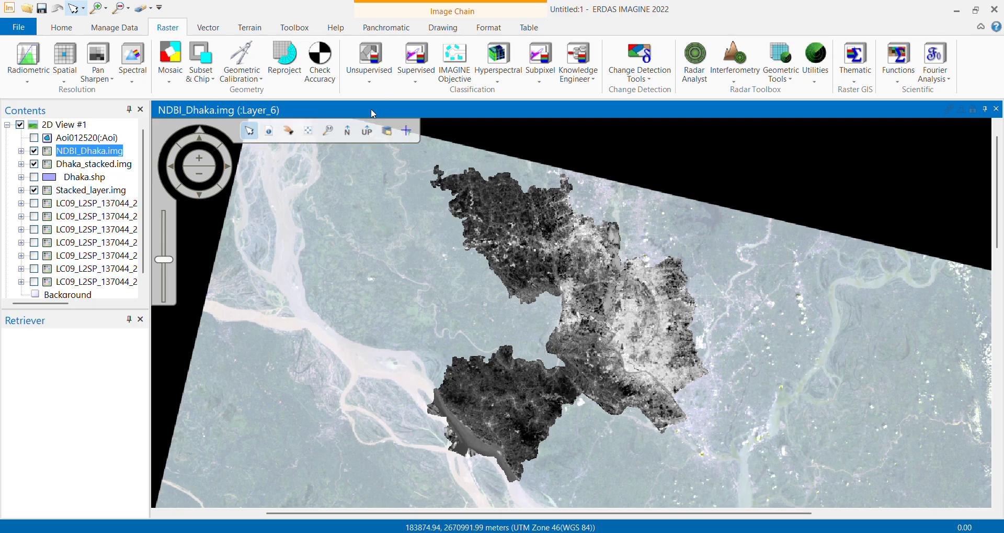
click(370, 81)
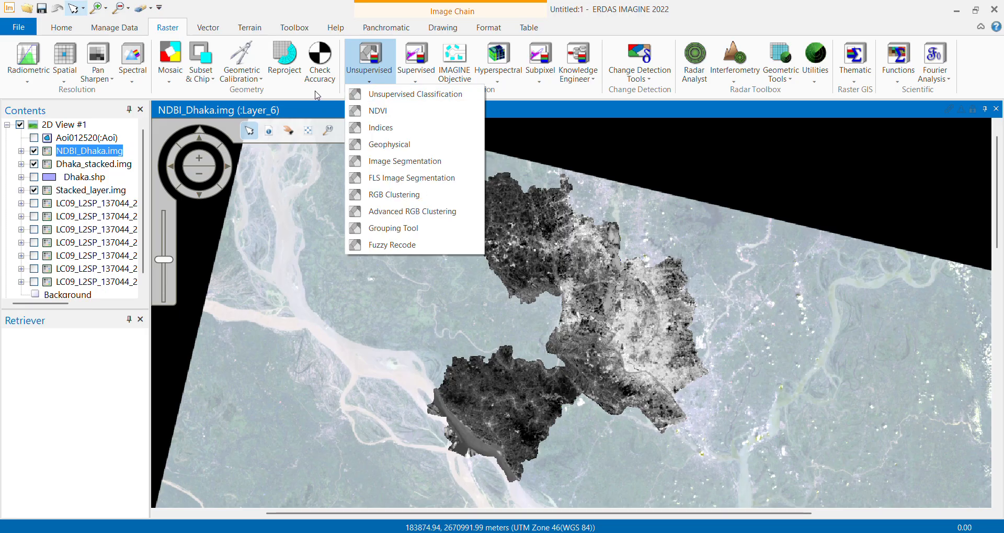
click(35, 151)
click(77, 164)
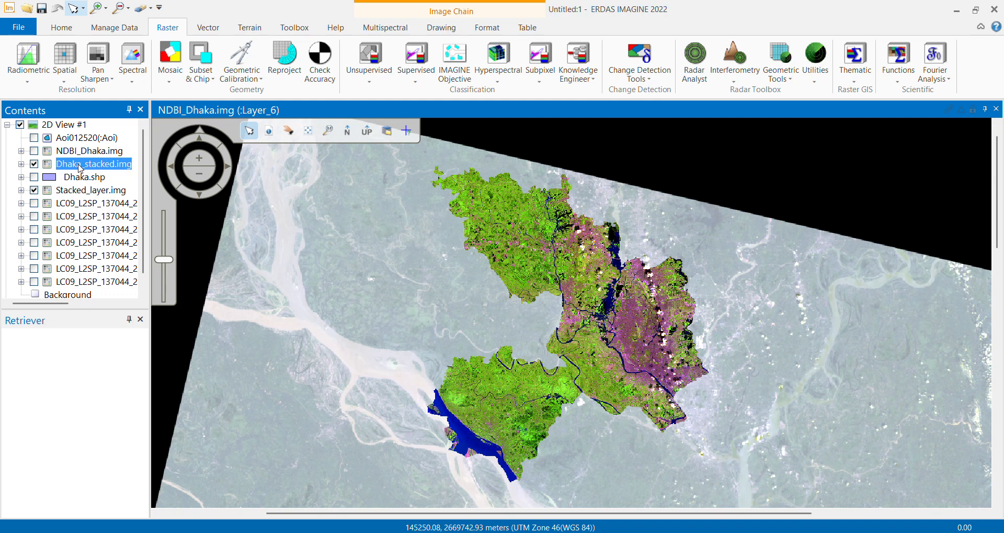
Start an Unsupervised Classification with Dhaka_stacked.img from the Remote Sensing\Task 01 folder as the input raster
click(369, 78)
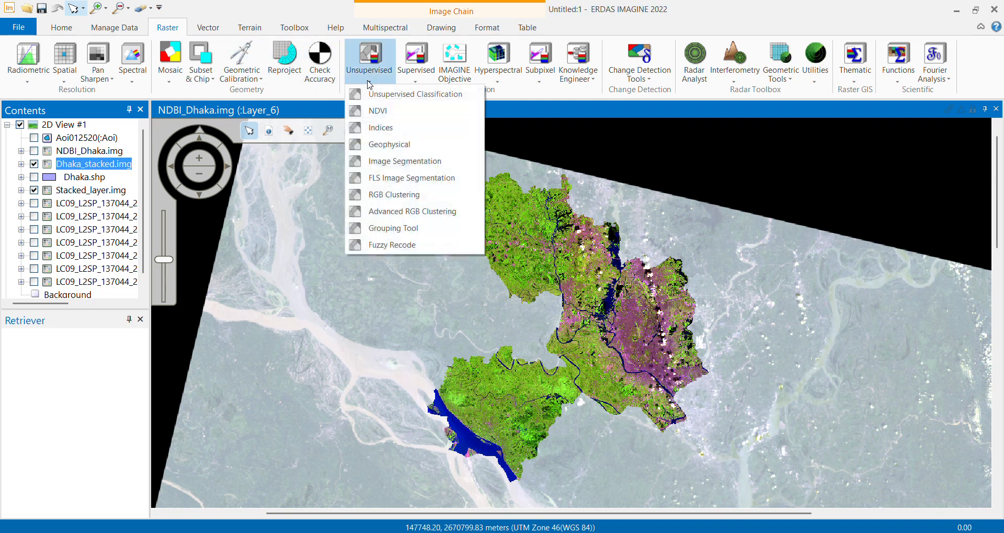
click(409, 94)
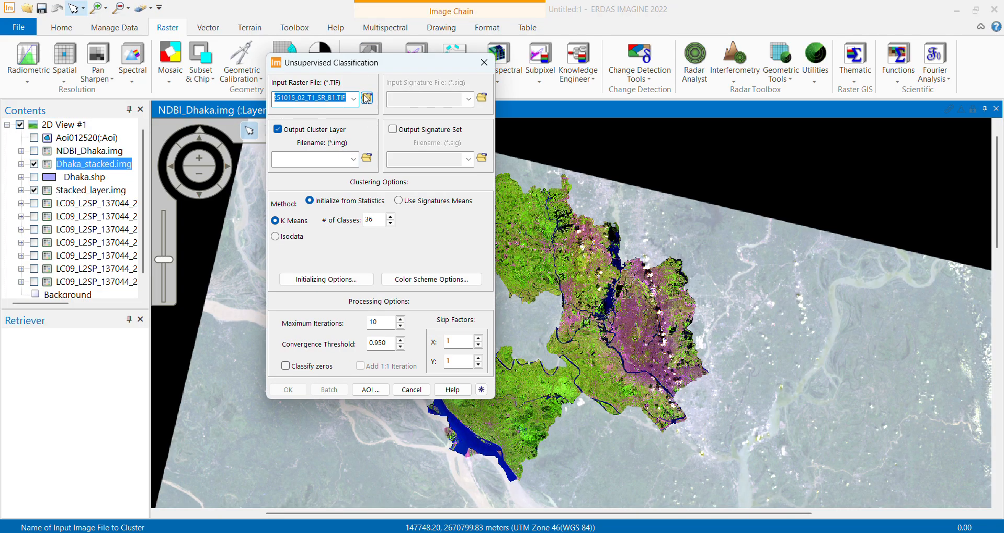
click(367, 98)
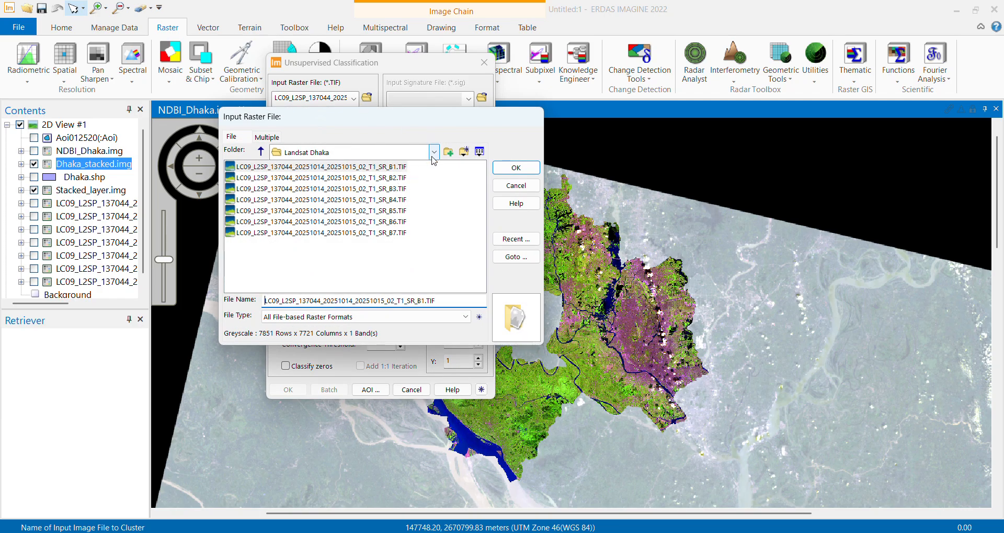
click(448, 152)
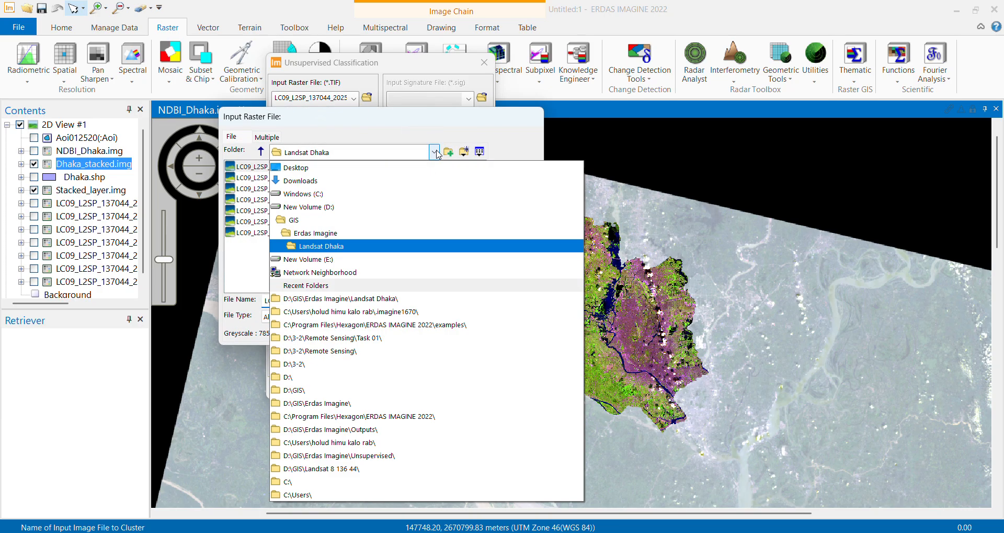
click(315, 351)
double_click(237, 166)
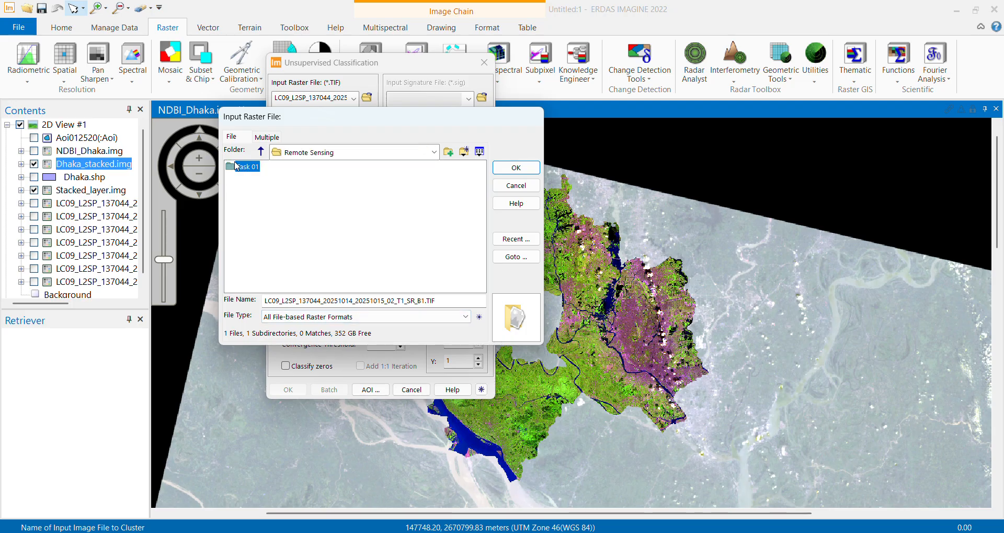
click(272, 166)
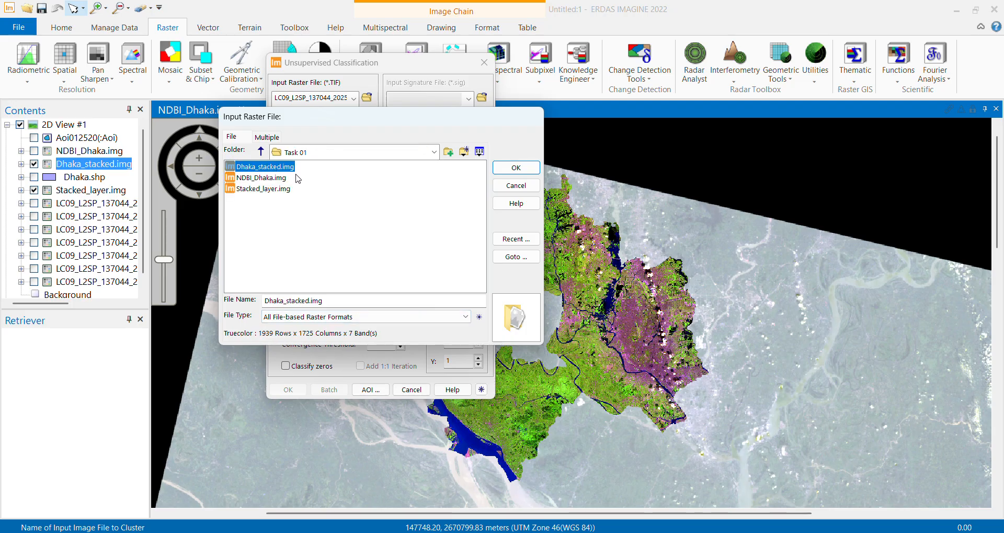
click(516, 167)
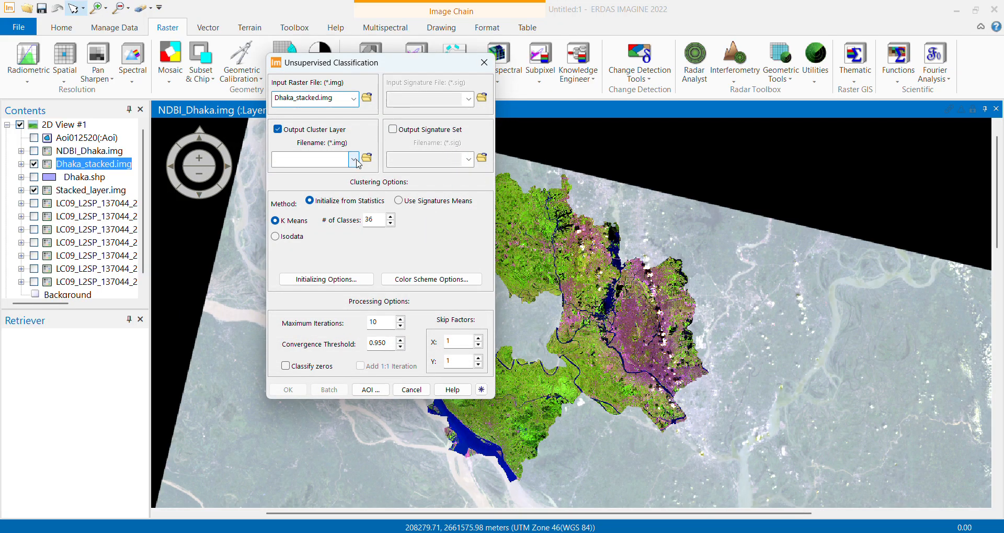
Set the output cluster layer to a file named Dhaka_unsupervised in the Remote Sensing\Task 01 folder
click(367, 157)
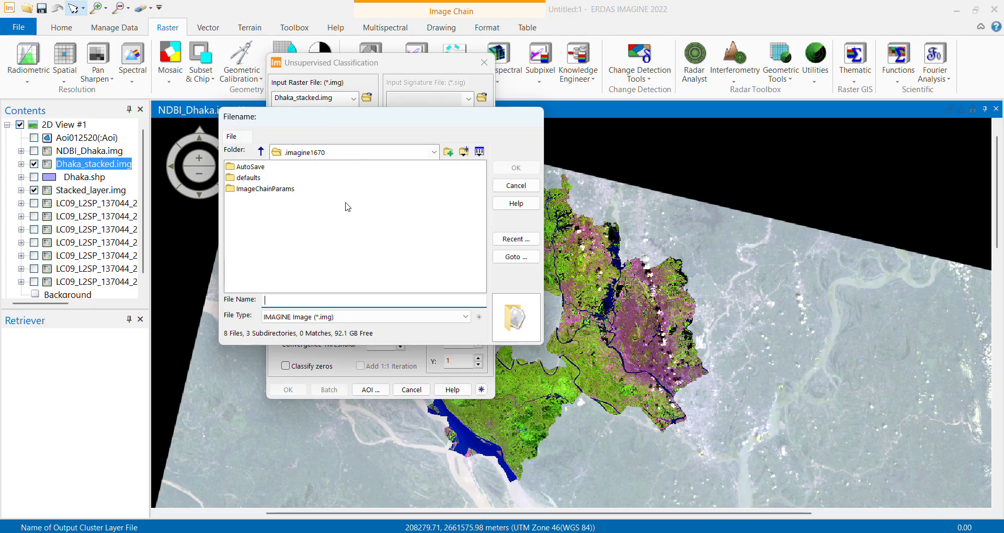
click(434, 152)
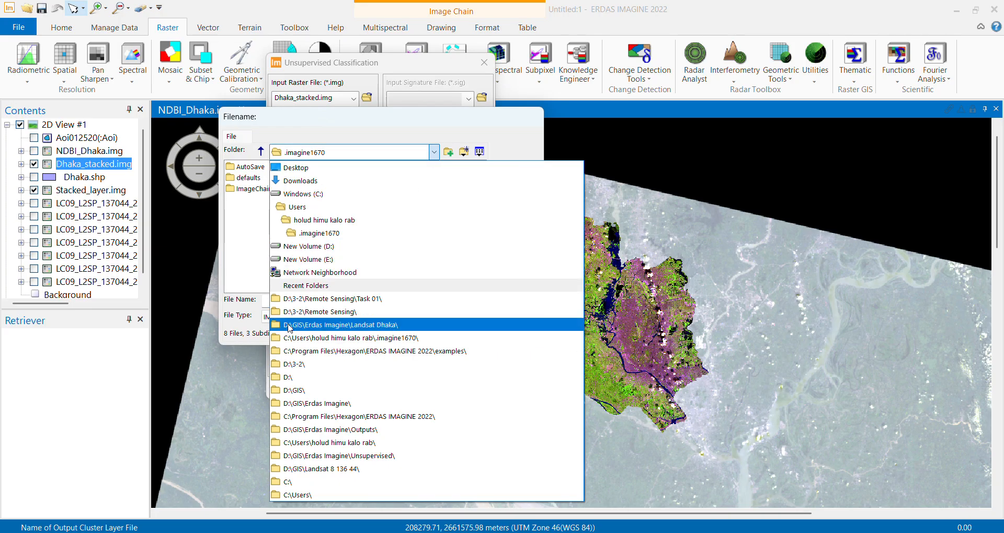
click(319, 311)
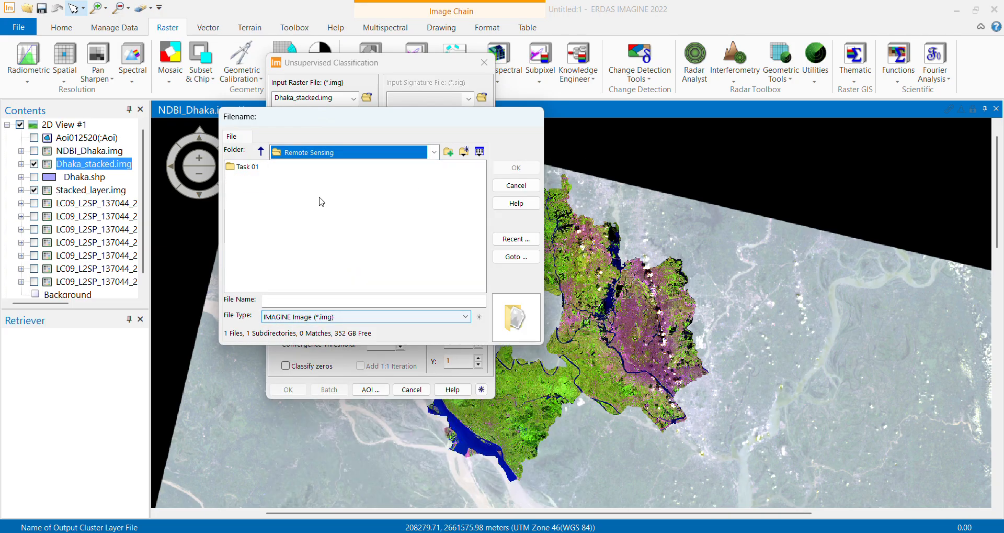
double_click(243, 168)
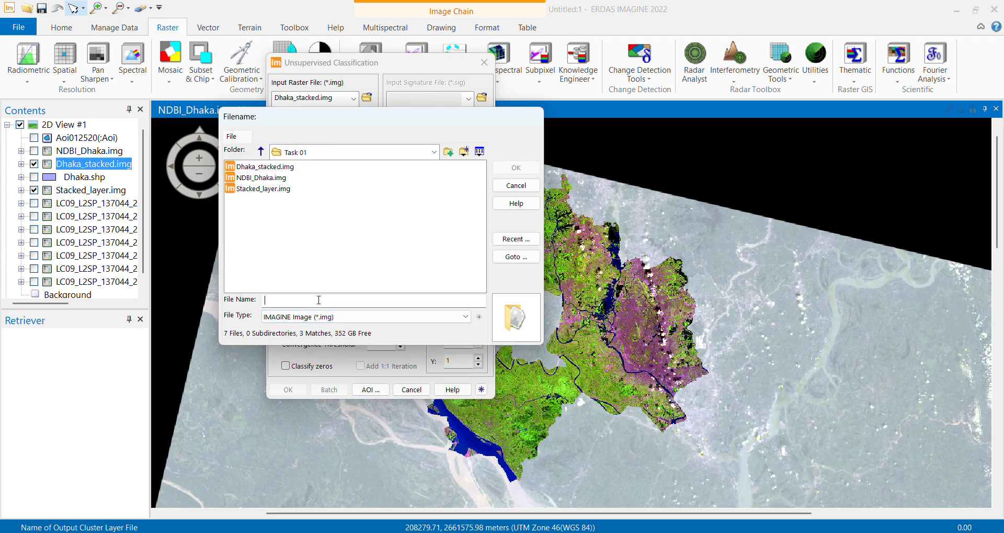
click(318, 300)
text(Dhaka_unsuper)
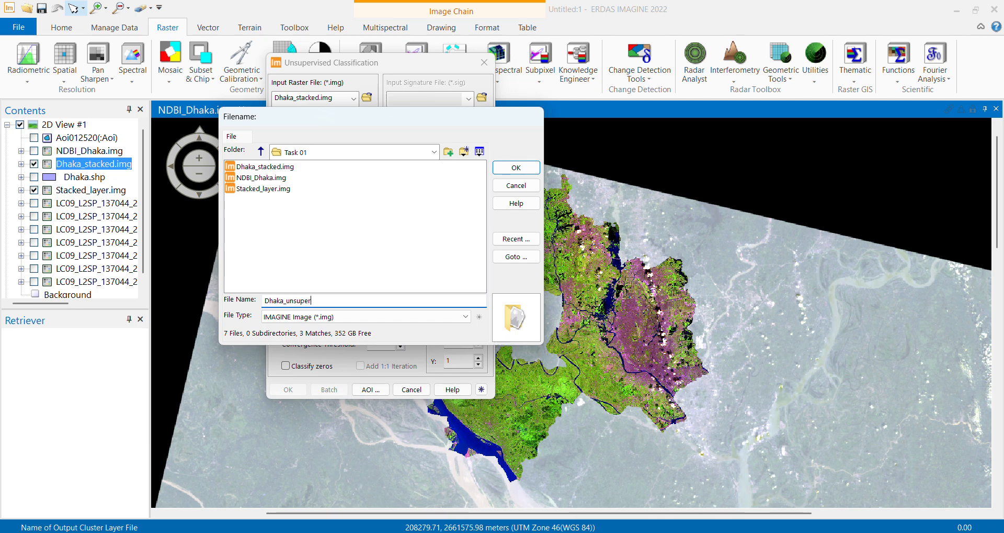
text(vised)
click(506, 167)
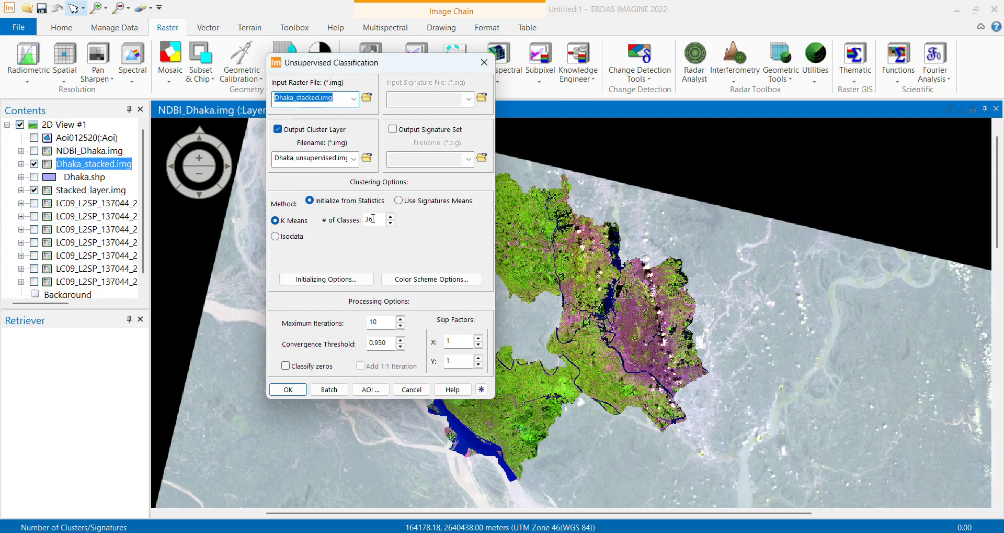
Run the K Means classification with 4 classes and zeros classified, and close the process list when it is done
drag(373, 219, 347, 220)
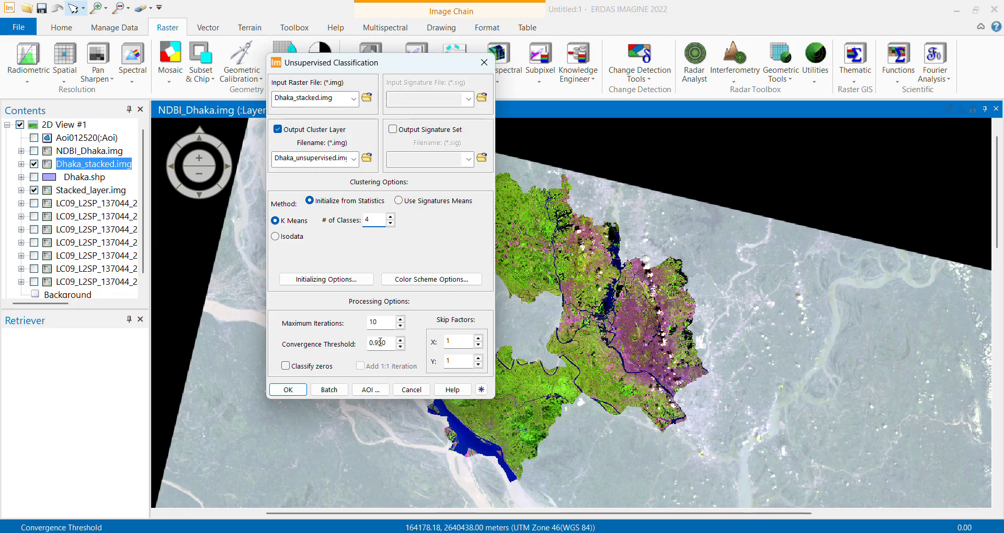
click(285, 365)
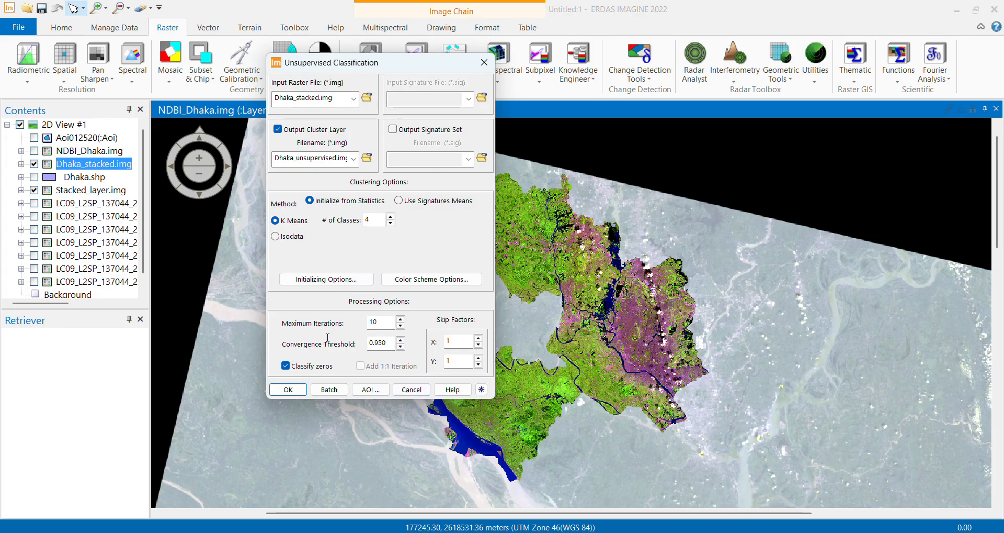
click(288, 389)
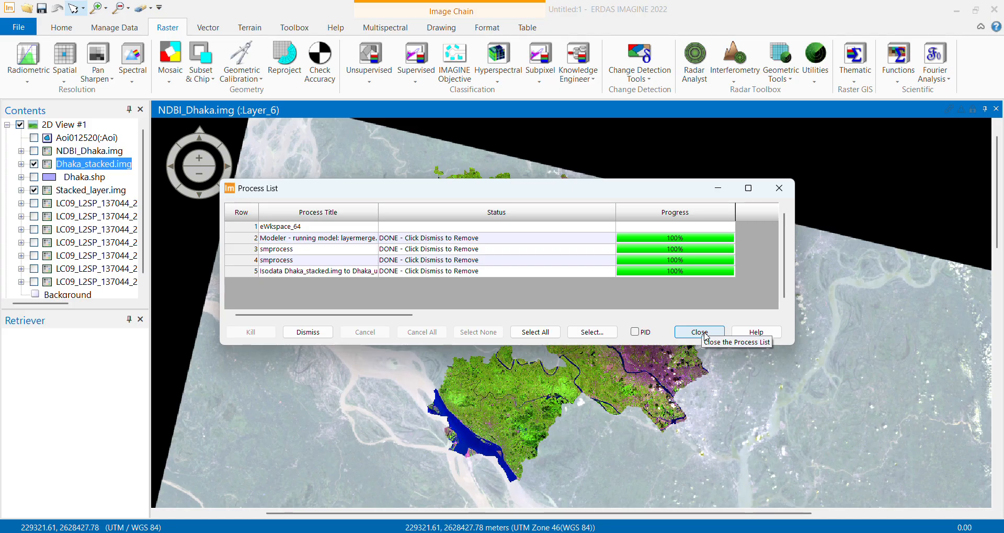
click(700, 331)
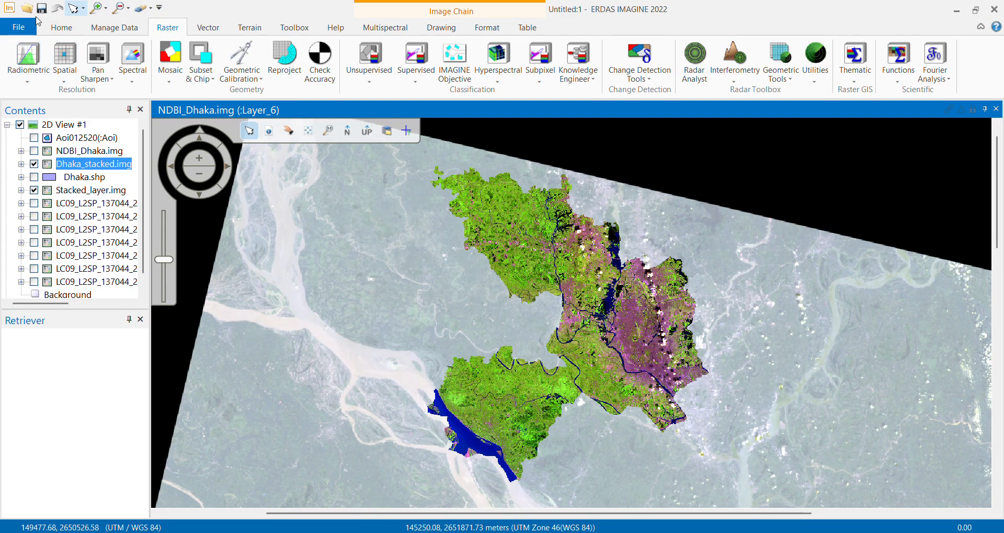
Add Dhaka_unsupervised.img from the Task 01 folder to the 2D view
click(26, 9)
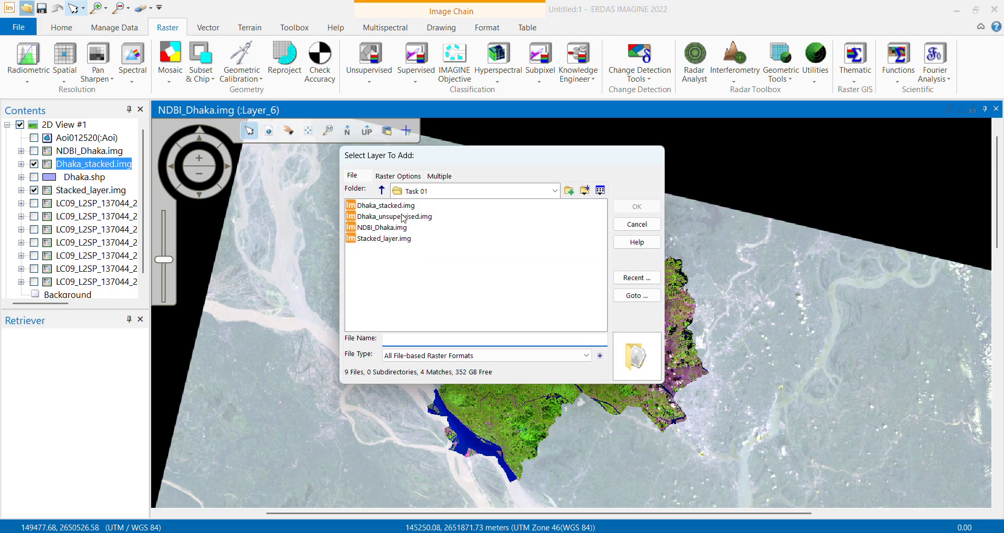
click(402, 217)
click(637, 207)
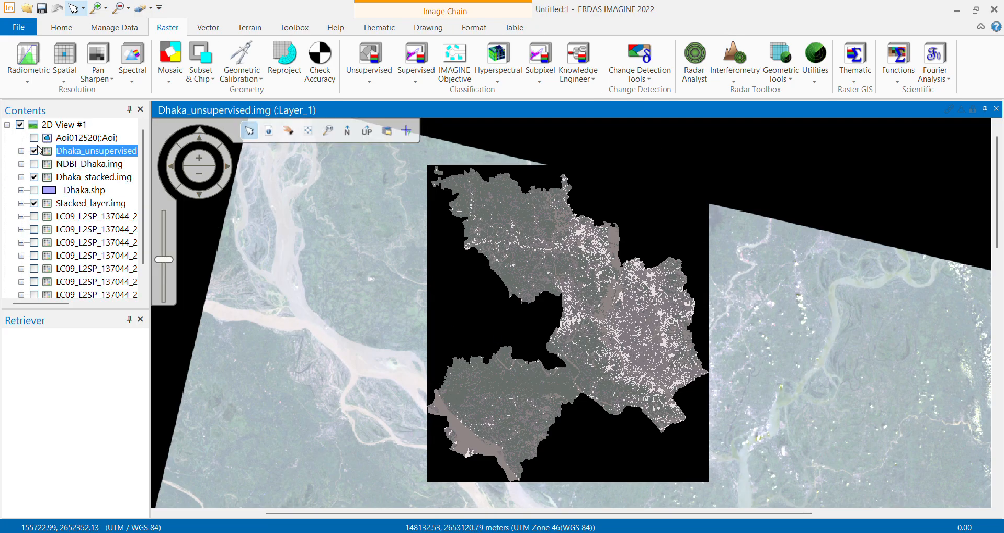
Expand the classes of the Dhaka_unsupervised layer and examine them in its enlarged attribute table
click(20, 151)
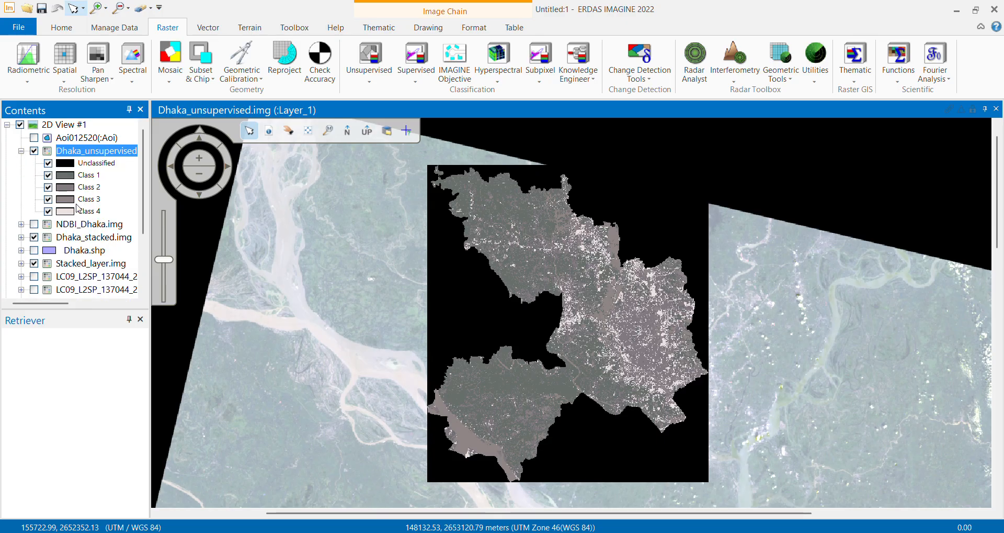
right_click(67, 157)
click(97, 159)
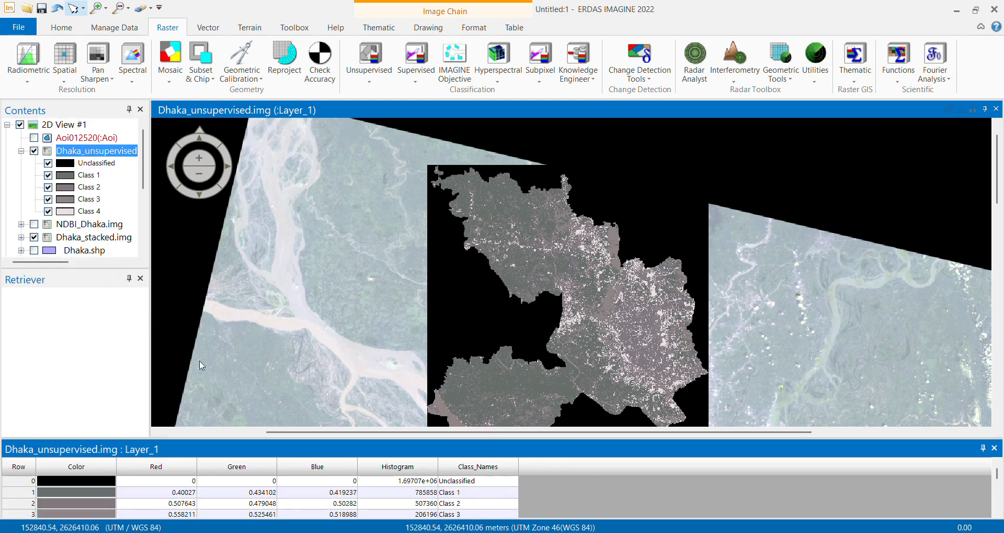
drag(184, 439, 196, 401)
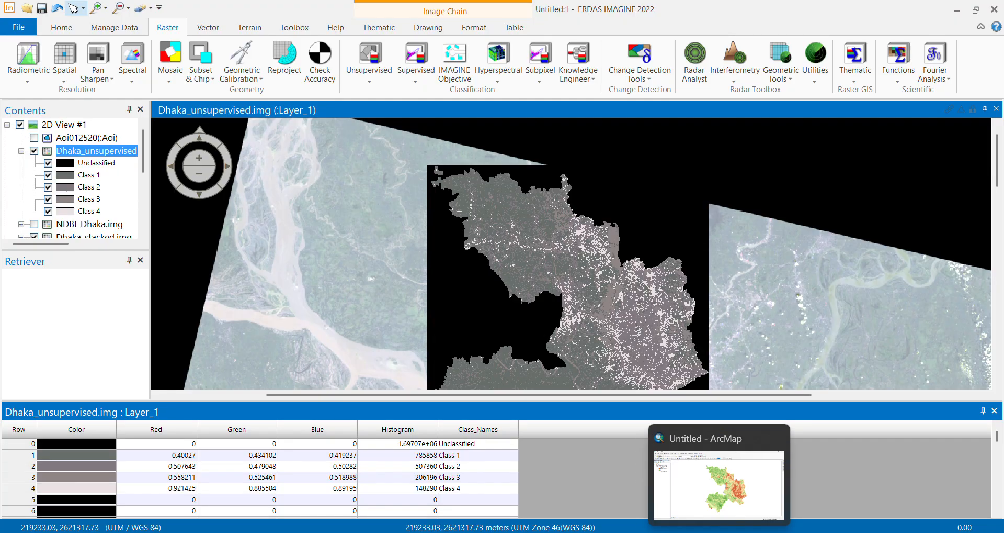
Switch to ArcMap and add Dhaka_unsupervised.img from the Task 01 folder to the map
click(722, 532)
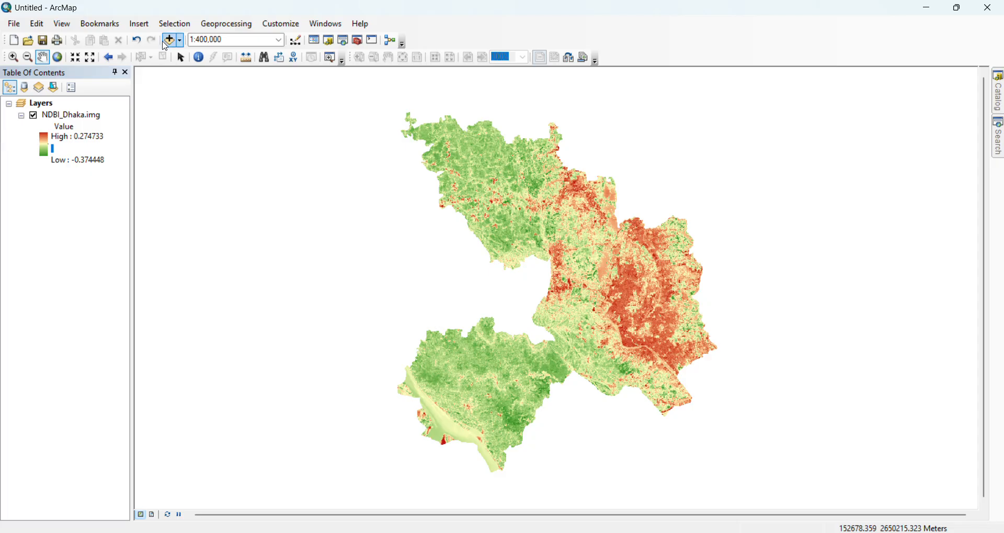
click(166, 42)
click(424, 220)
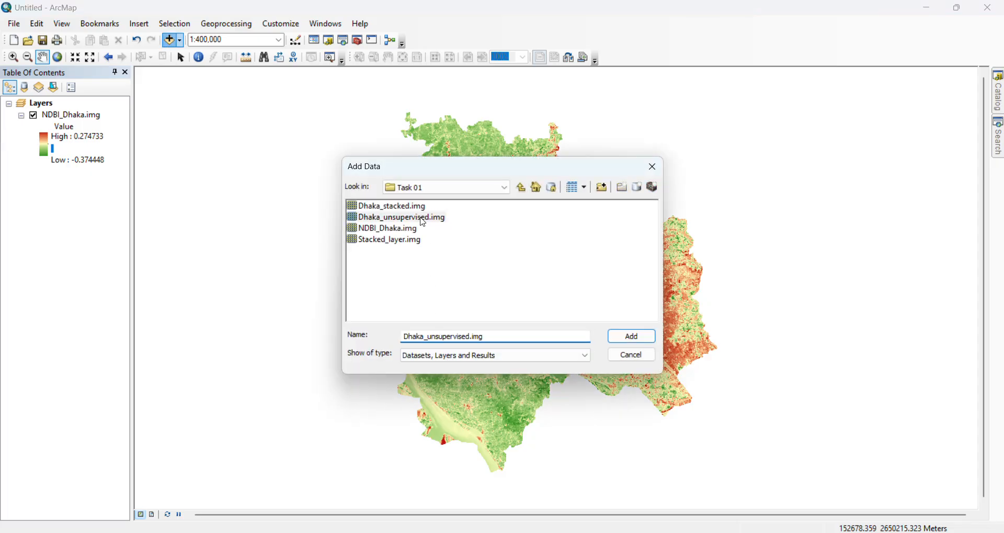
click(635, 343)
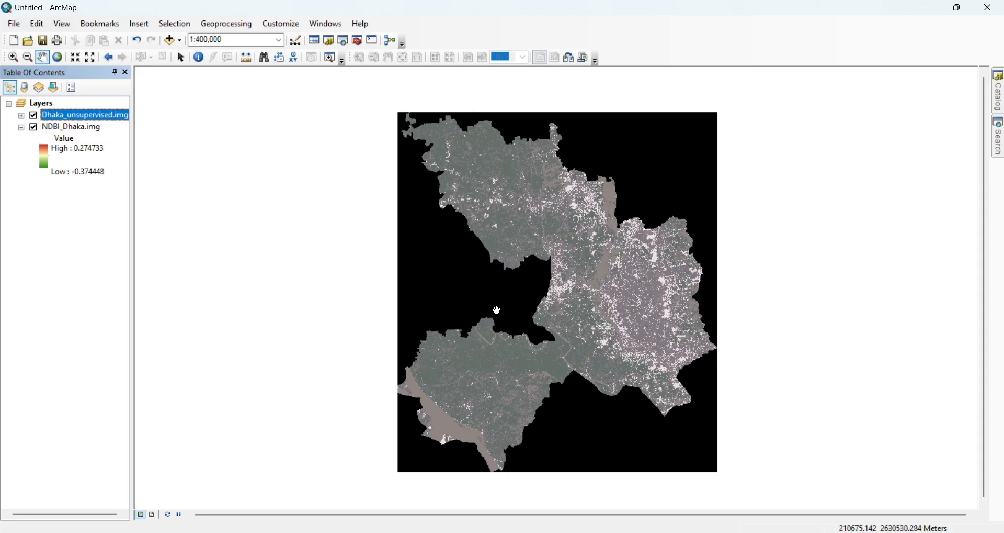
Collapse the NDBI_Dhaka.img legend and expand the class legend of Dhaka_unsupervised.img
click(21, 128)
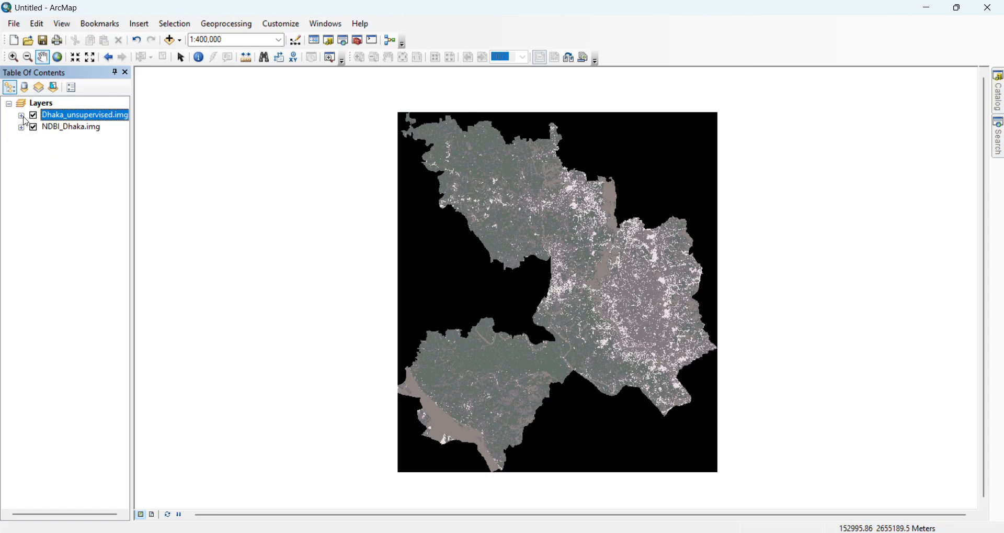
click(21, 116)
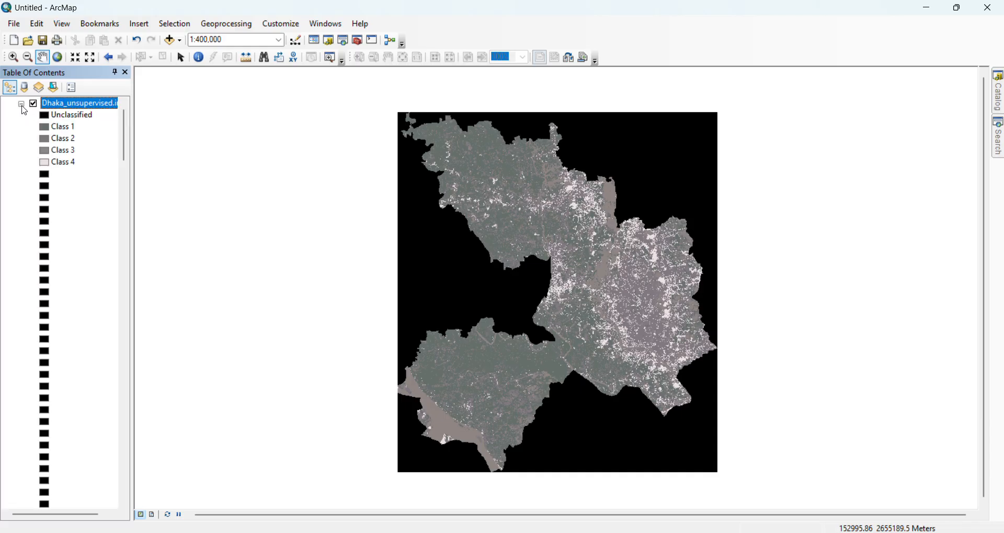
scroll(68, 166, up, 1)
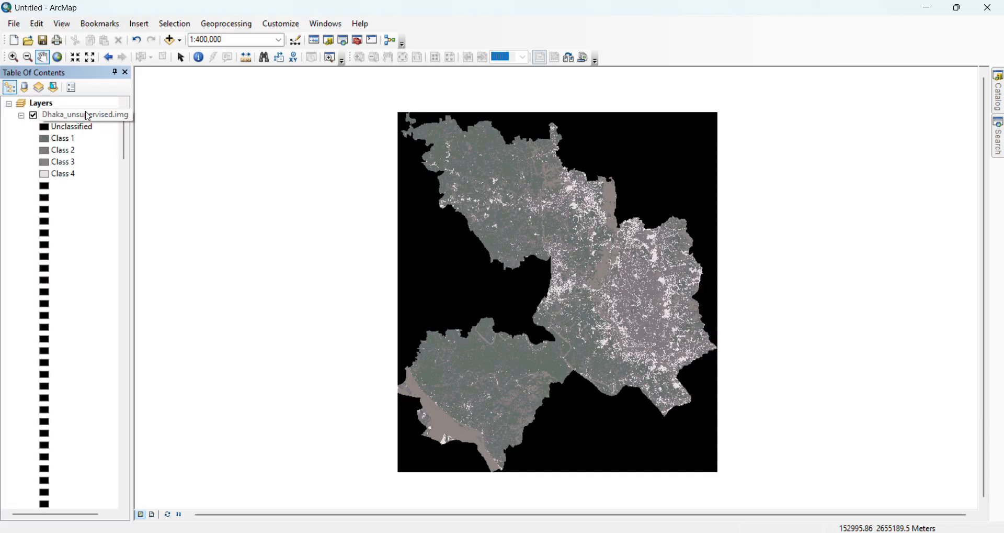
Symbolize Dhaka_unsupervised.img by unique values of Class_Names and remove the Unclassified and blank entries
right_click(90, 114)
click(113, 308)
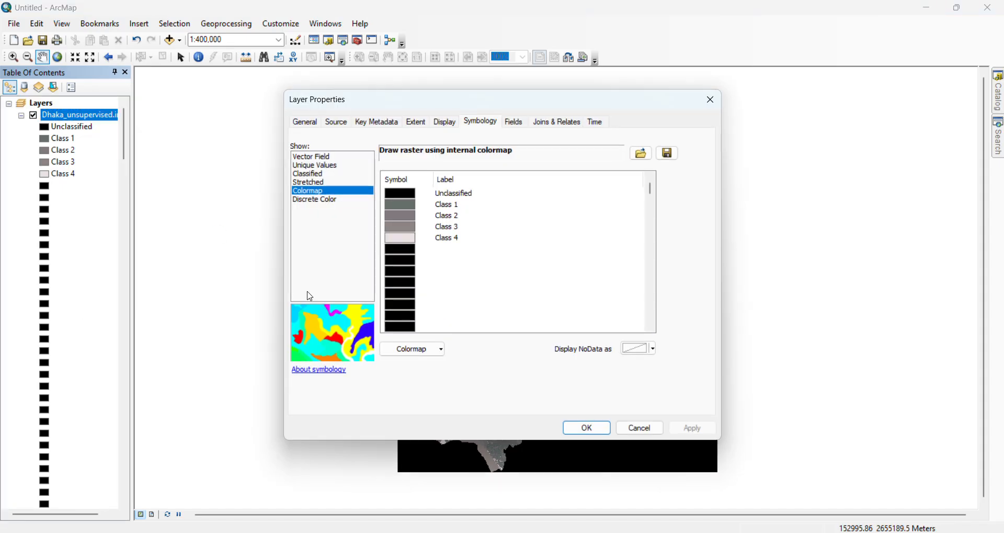
click(322, 166)
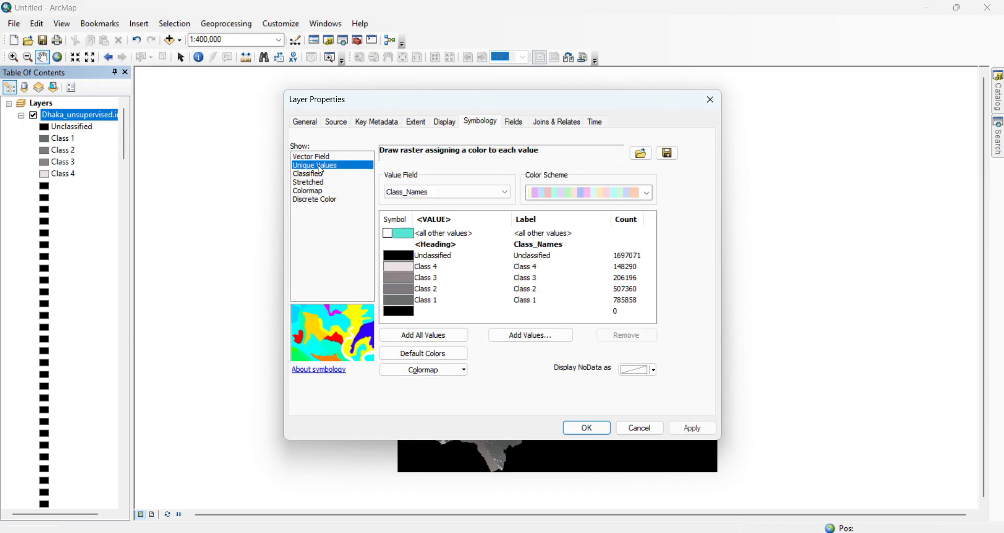
click(407, 258)
ctrl+click(398, 312)
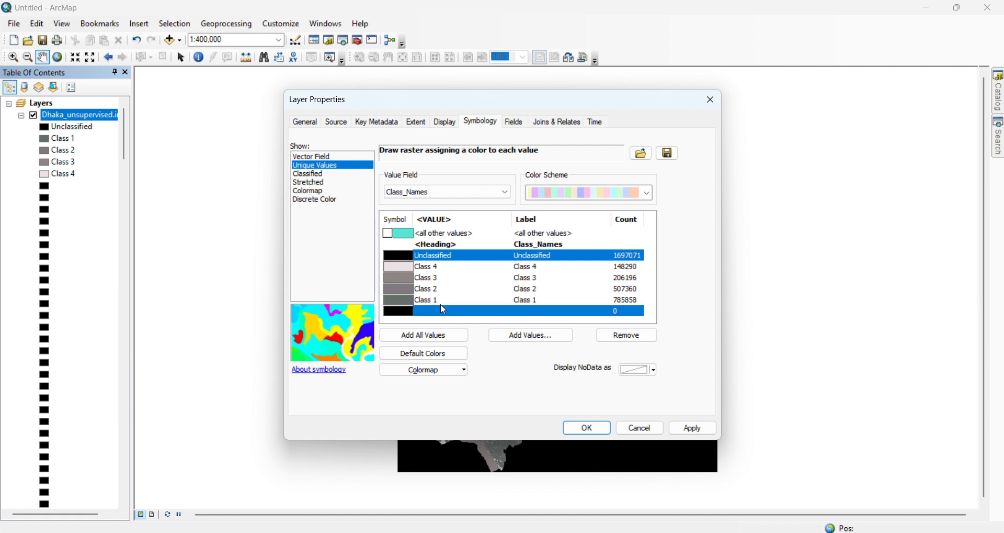
click(620, 336)
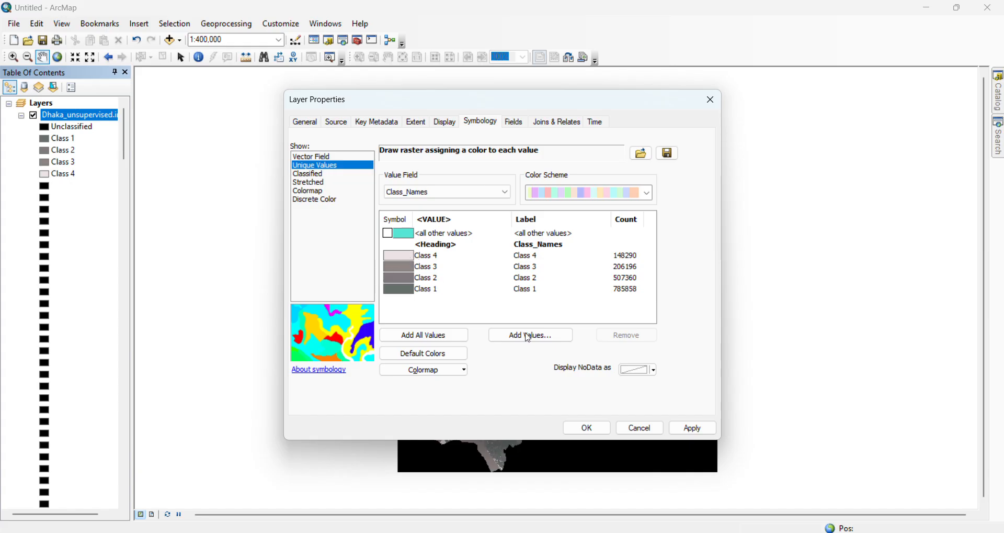
click(687, 433)
click(589, 430)
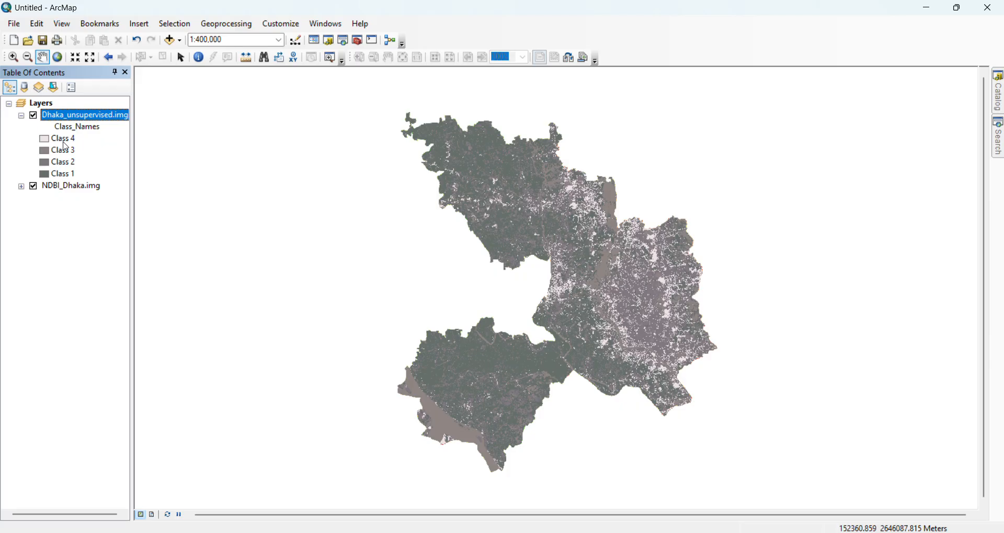
Apply the Blue preset symbol to Class 4 and the Yellow preset symbol to Class 3 of Dhaka_unsupervised.img
click(47, 140)
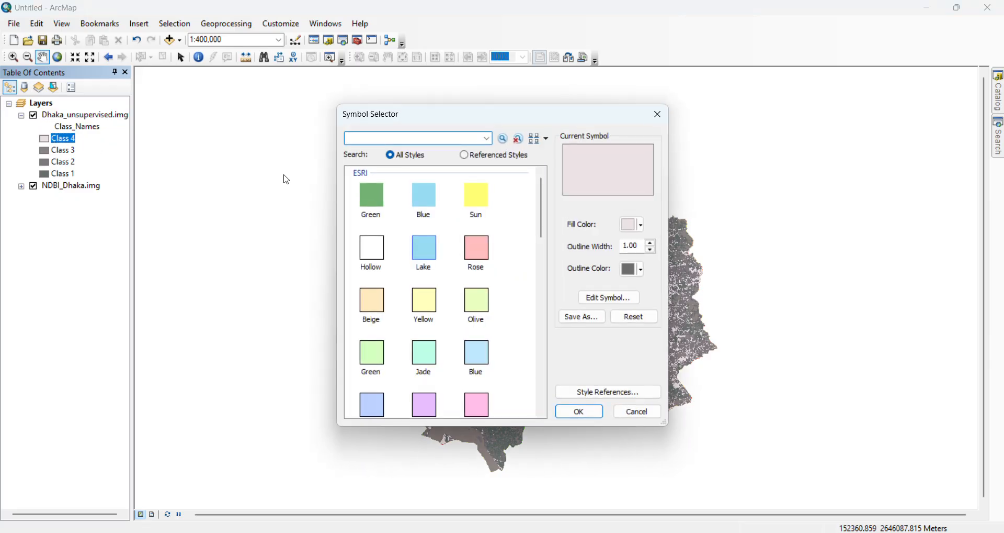
click(423, 201)
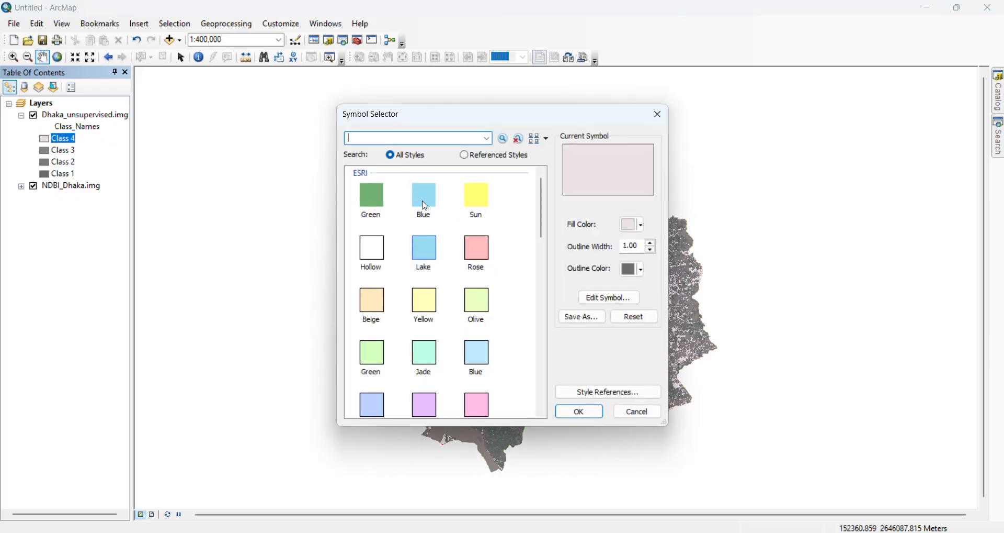
click(581, 413)
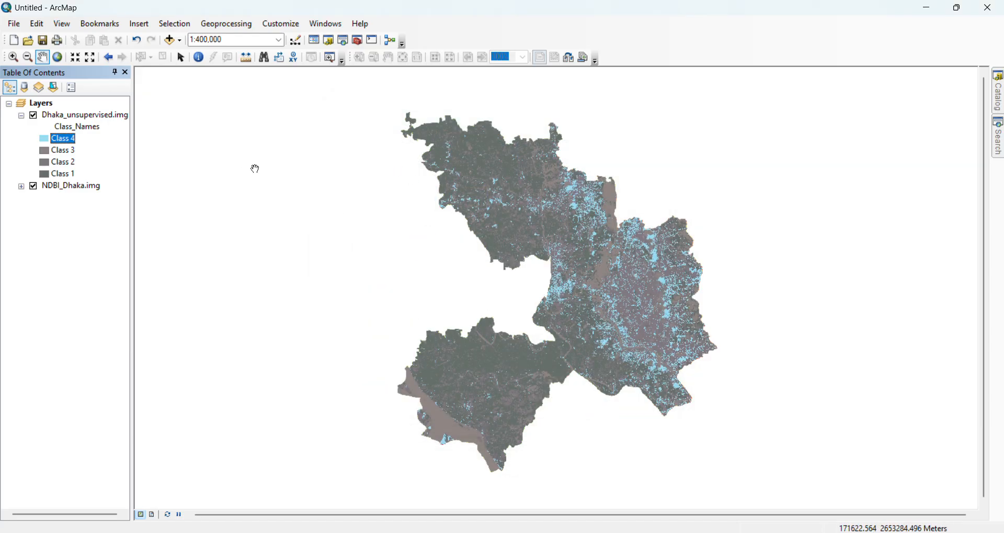
click(46, 153)
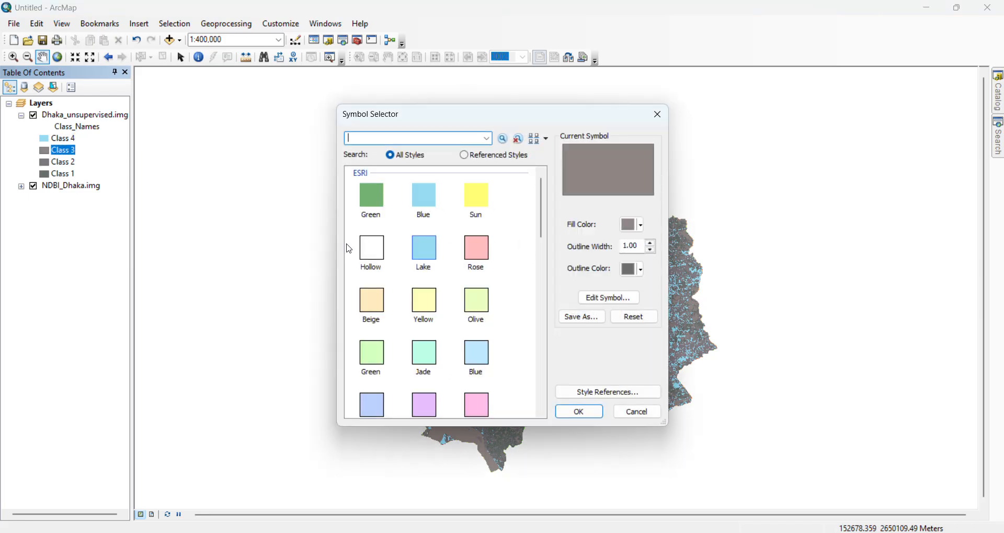
click(424, 305)
click(581, 415)
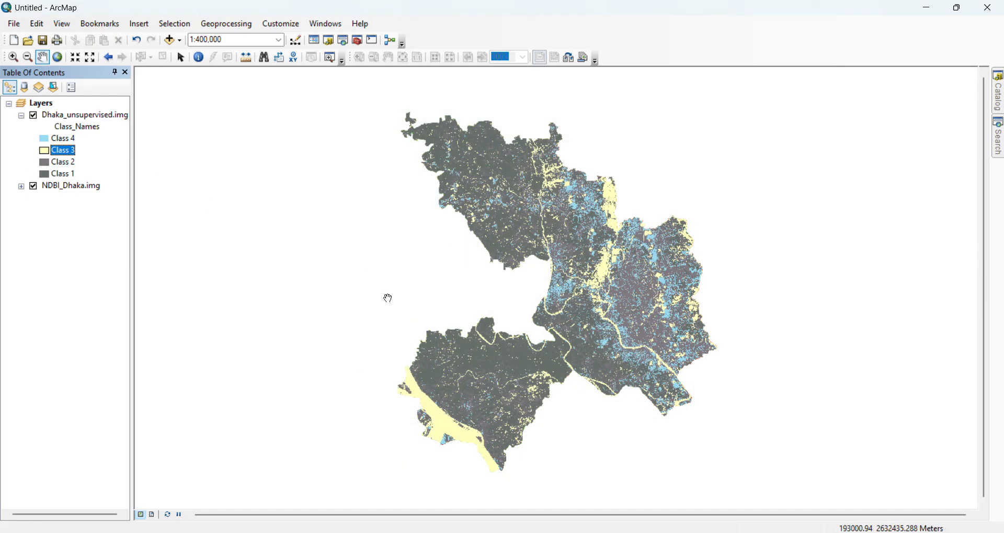
Set the fill color of Class 3 in Dhaka_unsupervised.img to dark blue
click(43, 152)
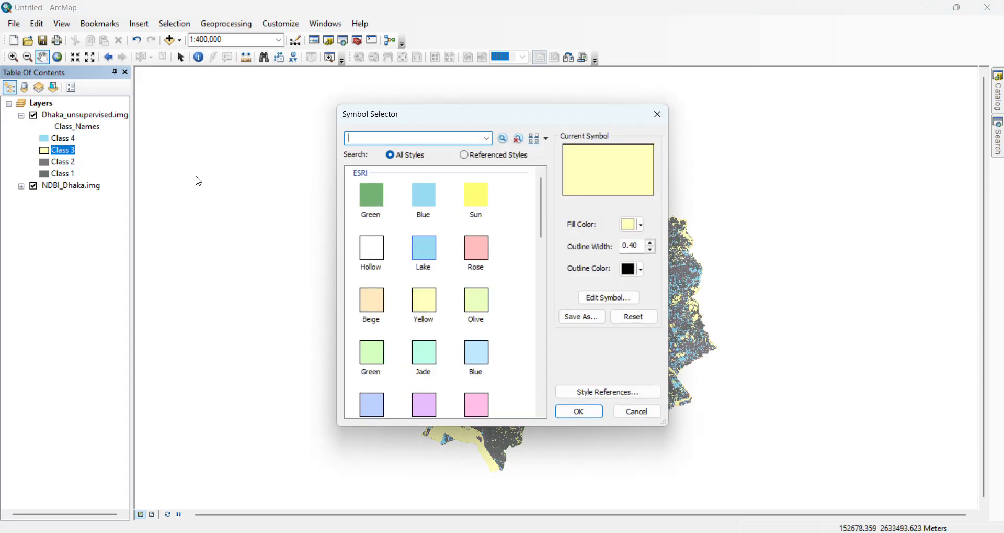
scroll(480, 269, down, 3)
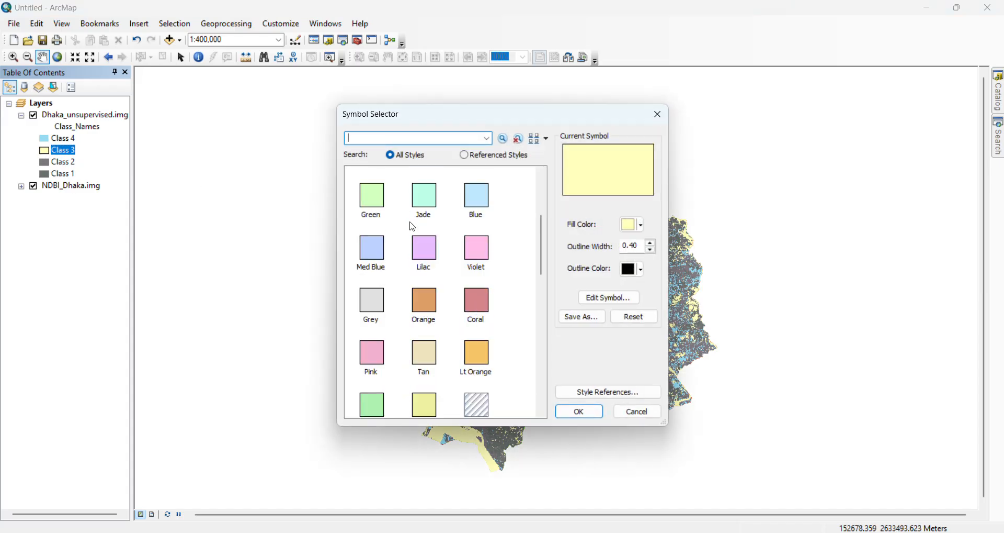
click(641, 228)
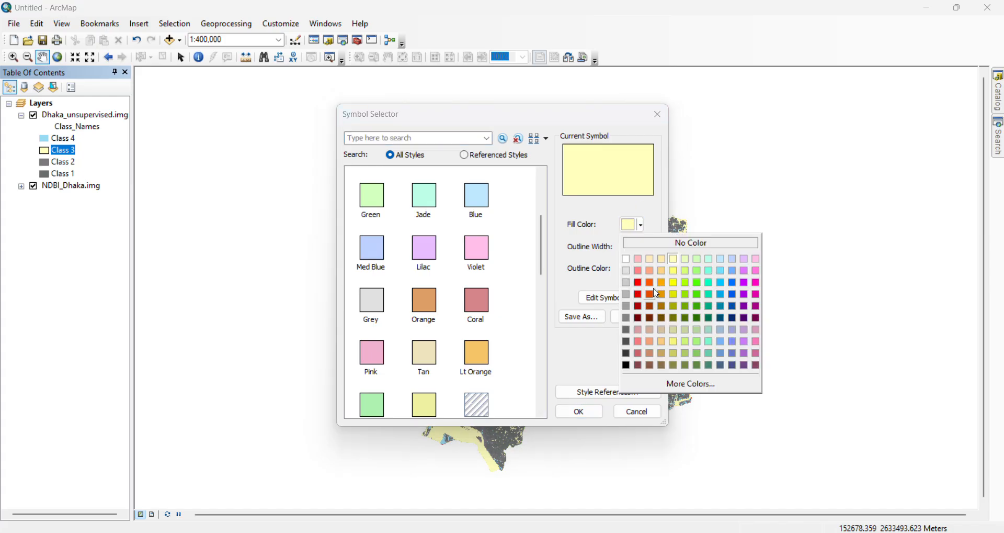
click(579, 411)
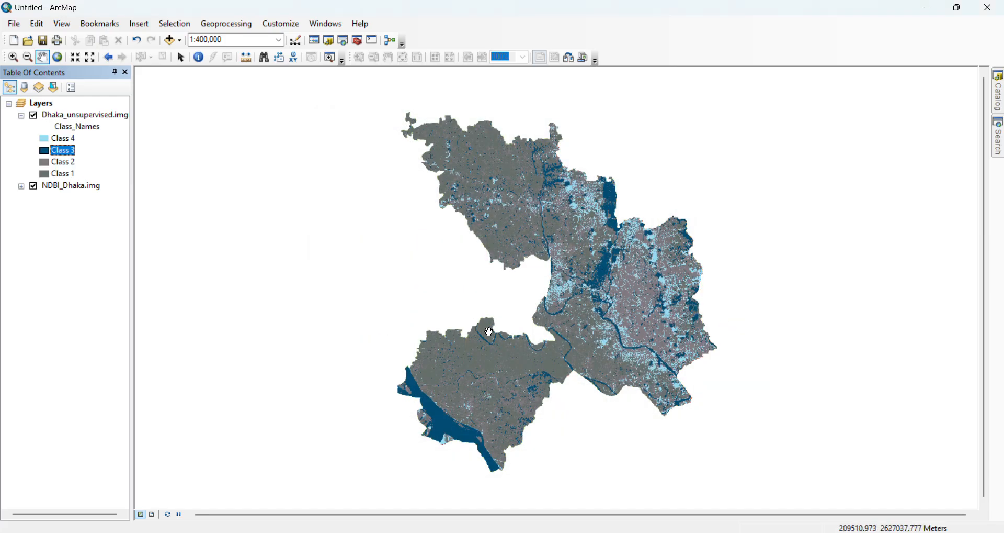
Apply the Green preset symbol to Class 2 of Dhaka_unsupervised.img
click(45, 163)
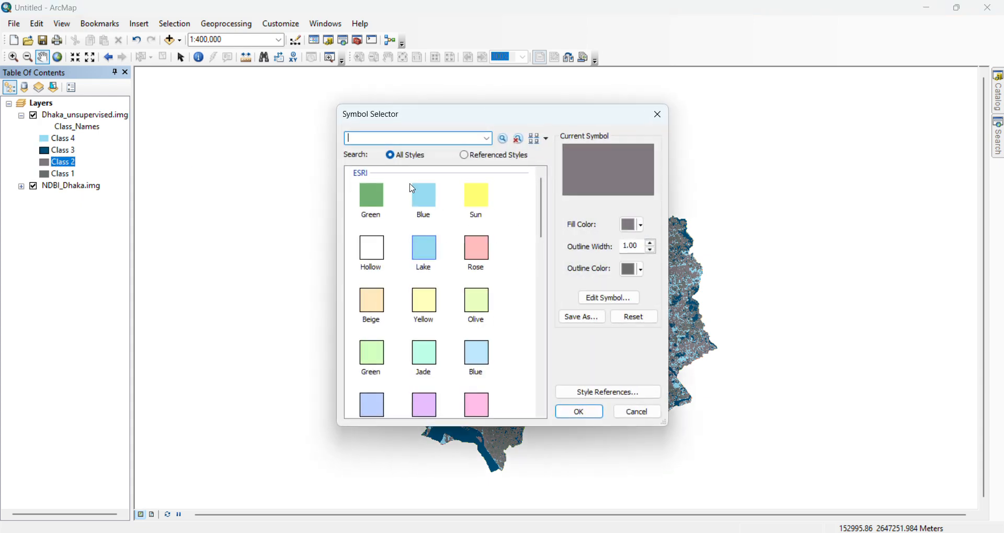
click(634, 225)
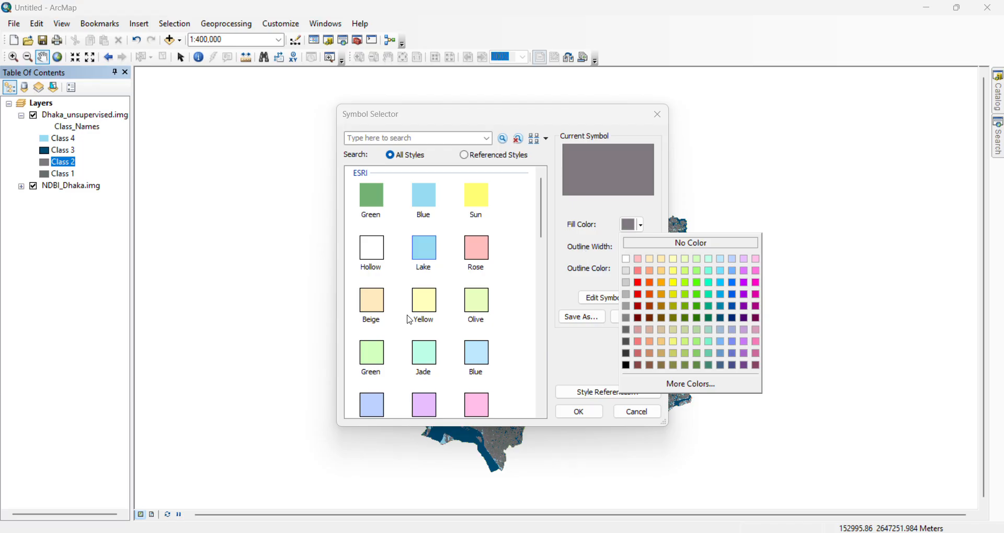
click(362, 198)
click(578, 411)
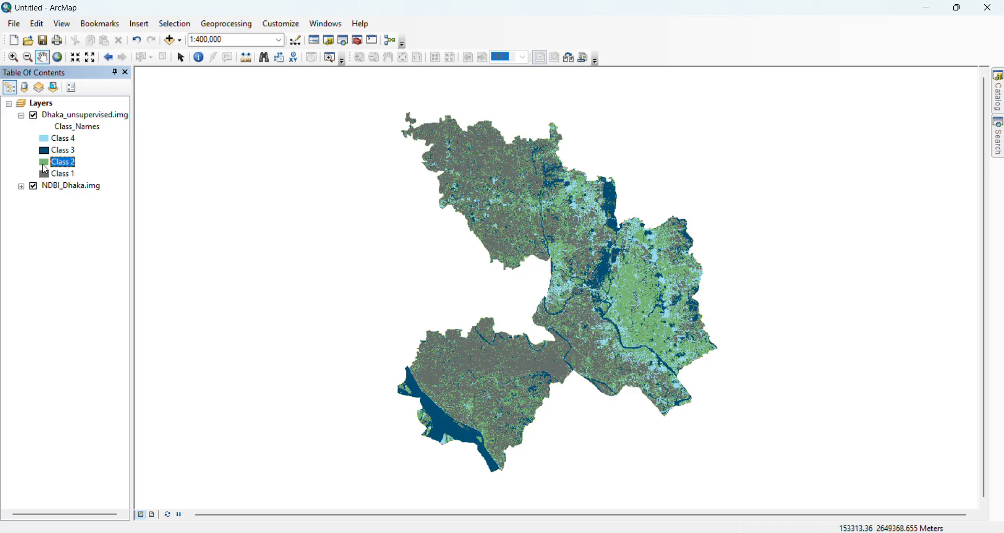
Set the fill color of Class 2 in Dhaka_unsupervised.img to a muted red
double_click(44, 163)
click(634, 224)
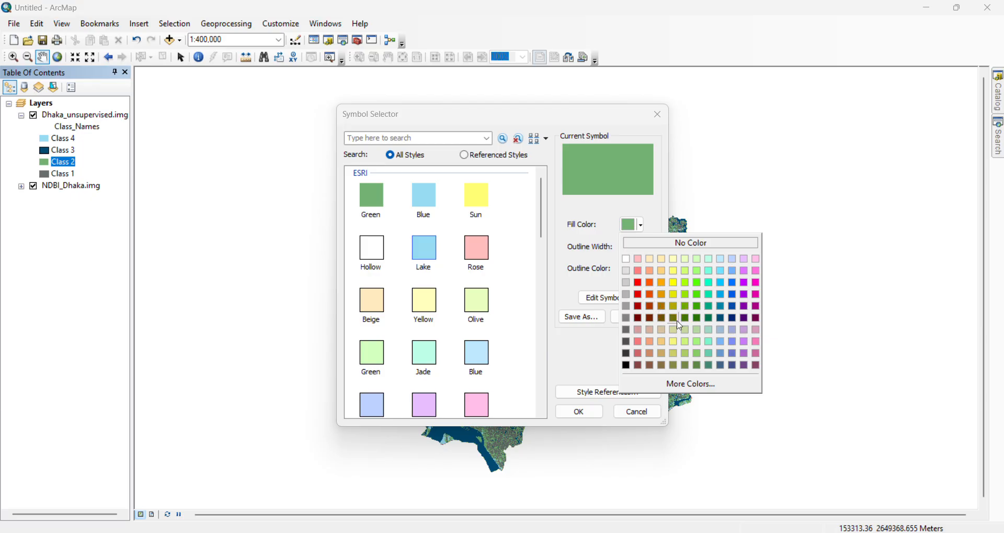
click(640, 354)
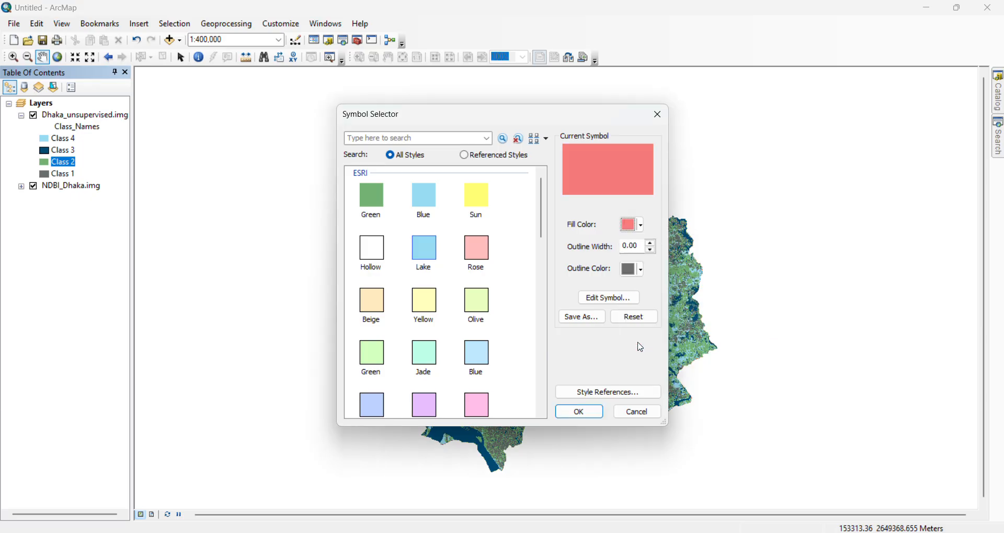
click(639, 227)
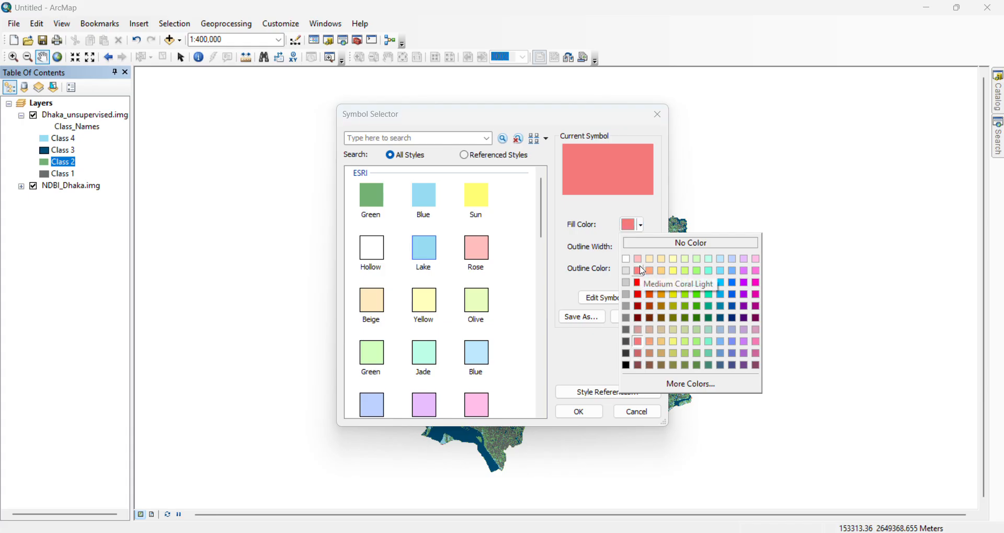
click(640, 353)
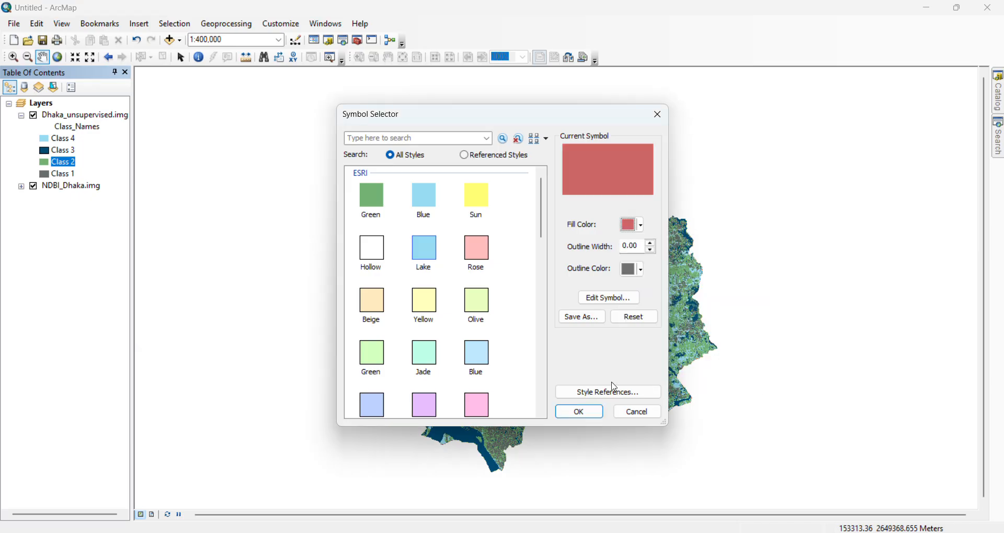
click(581, 413)
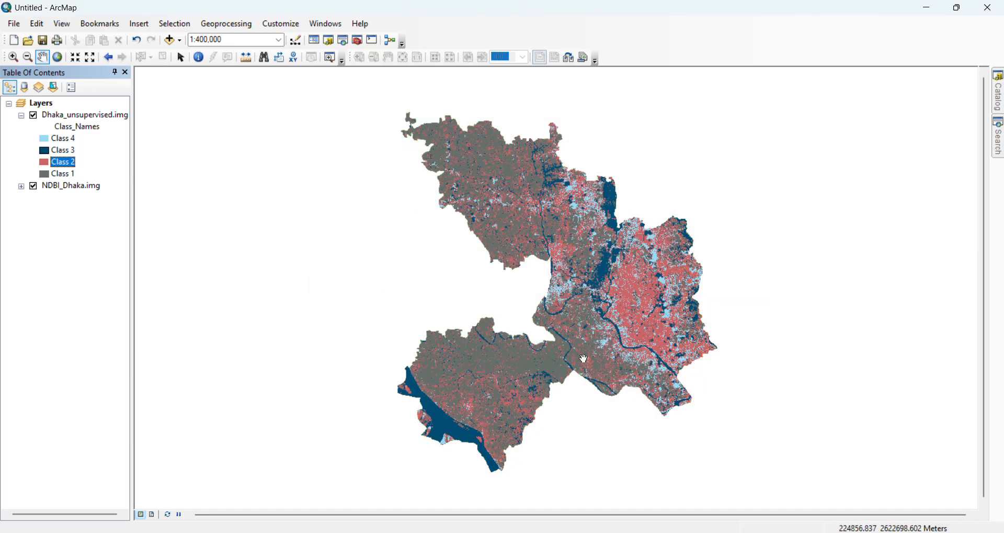
Apply the Green preset symbol to Class 1 and the Sun preset symbol to Class 4 of Dhaka_unsupervised.img
double_click(46, 175)
click(372, 199)
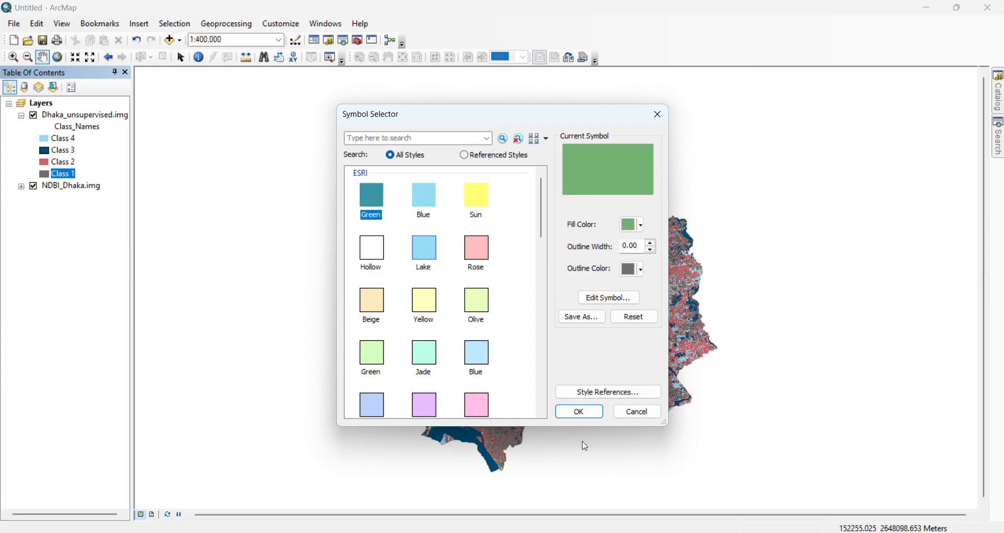
click(578, 412)
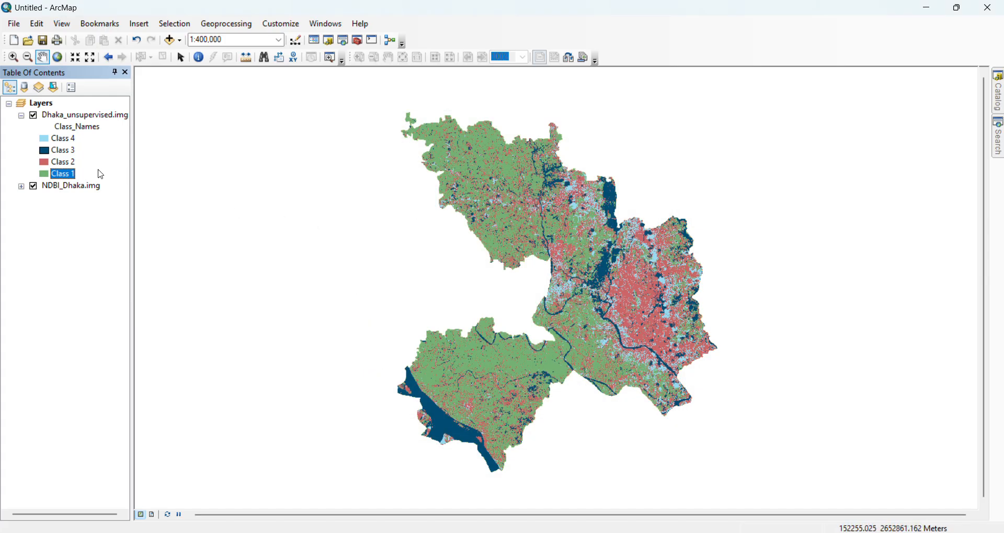
double_click(47, 139)
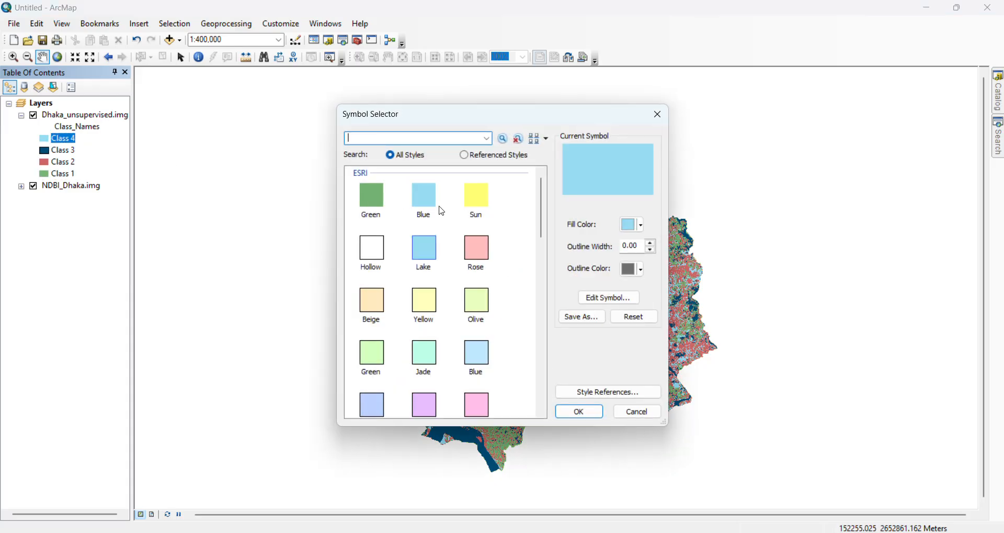
click(476, 197)
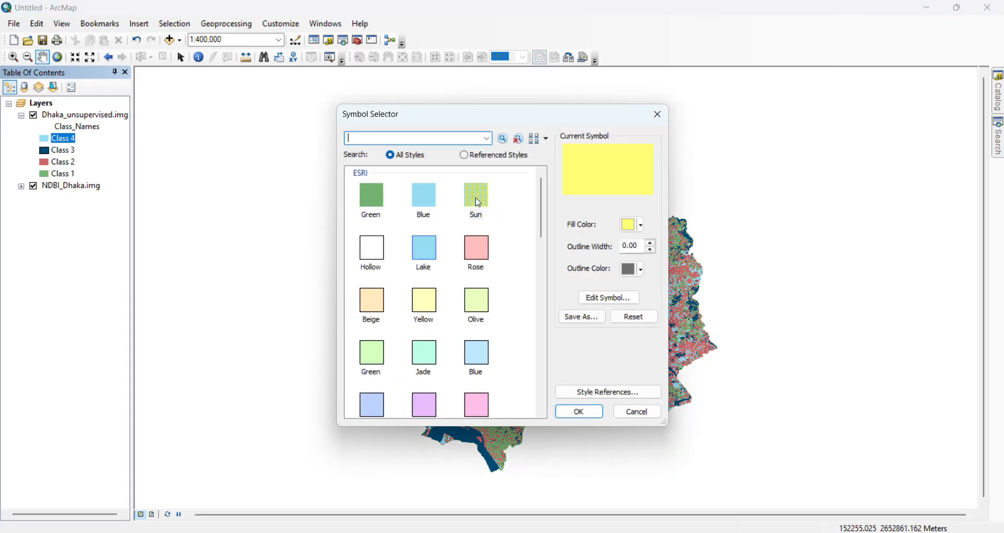
click(581, 412)
Examine the distribution of the four recolored classes across the Dhaka map at different scales
scroll(602, 306, down, 1)
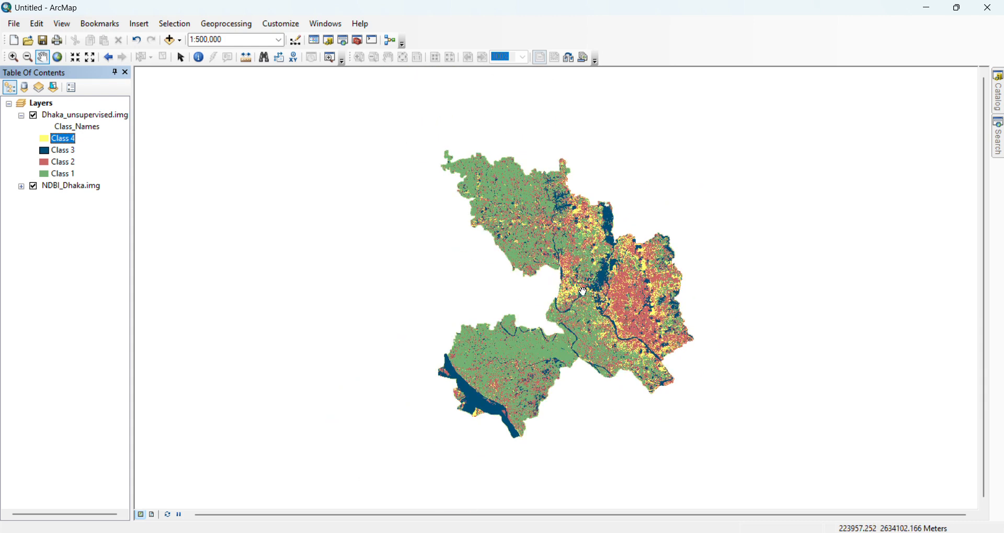
scroll(584, 292, up, 1)
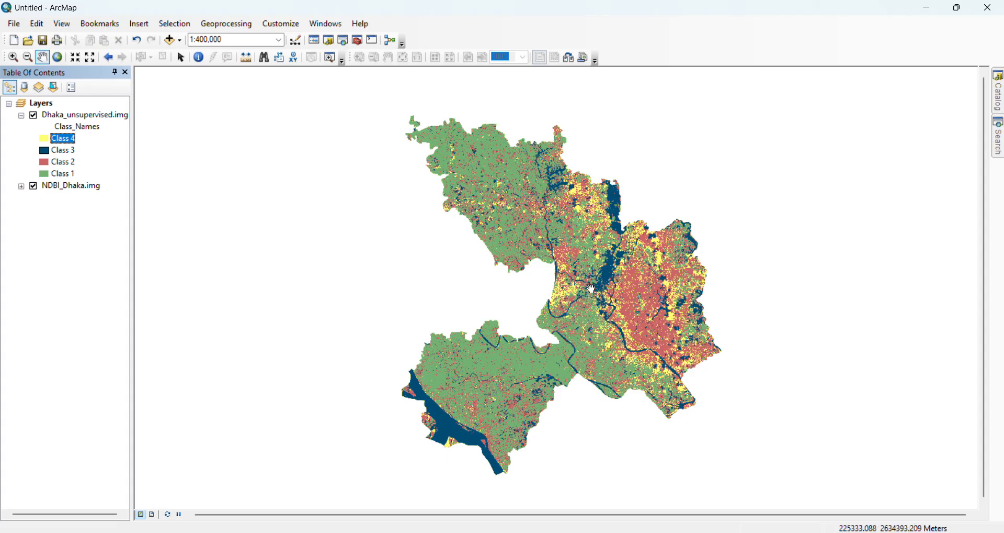
drag(591, 288, 597, 311)
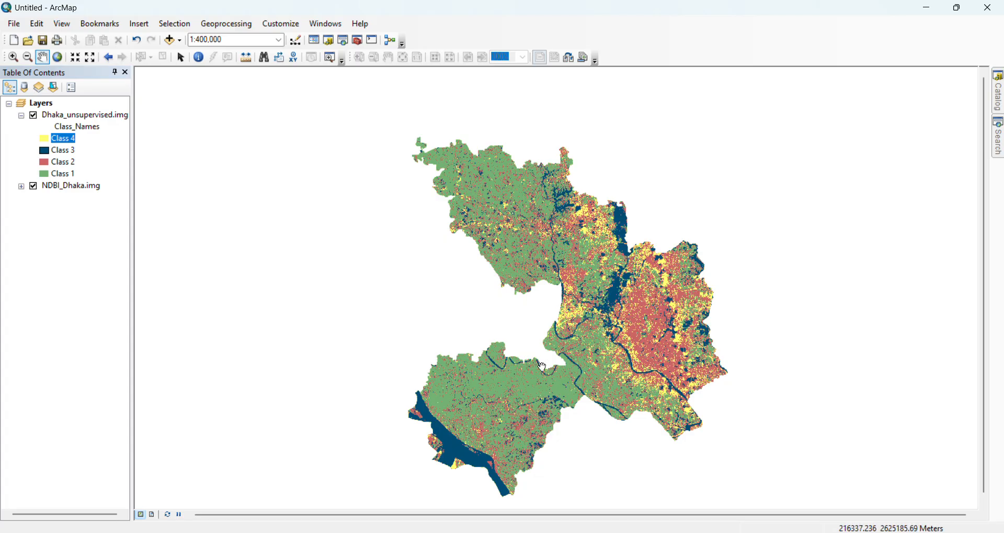
scroll(543, 367, up, 1)
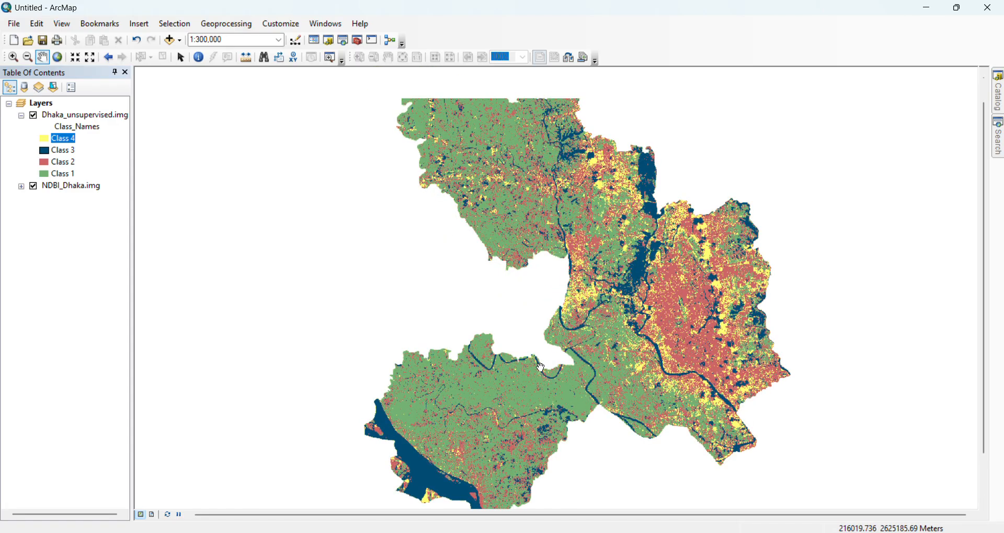
scroll(541, 367, down, 1)
drag(542, 367, 541, 341)
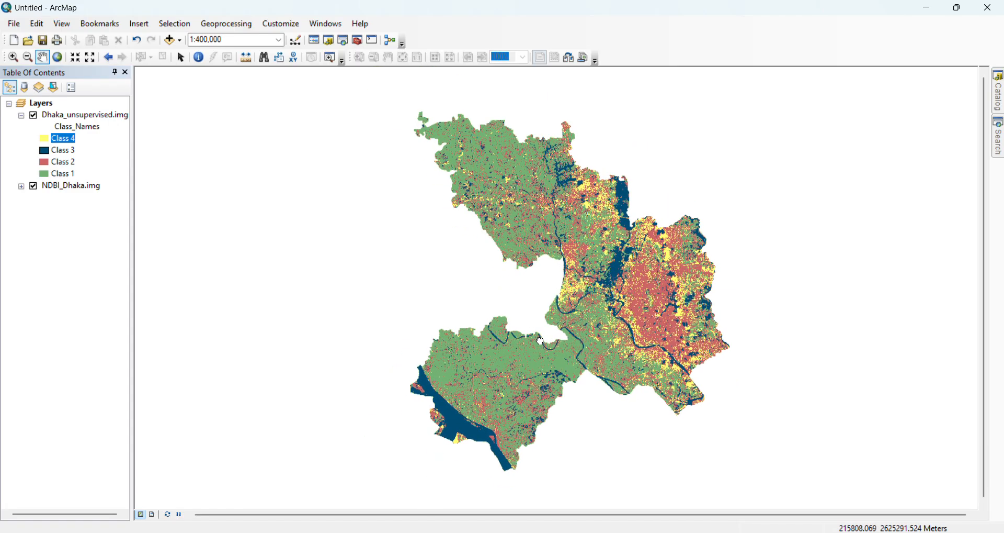
scroll(491, 371, up, 1)
scroll(492, 371, down, 1)
scroll(662, 349, down, 1)
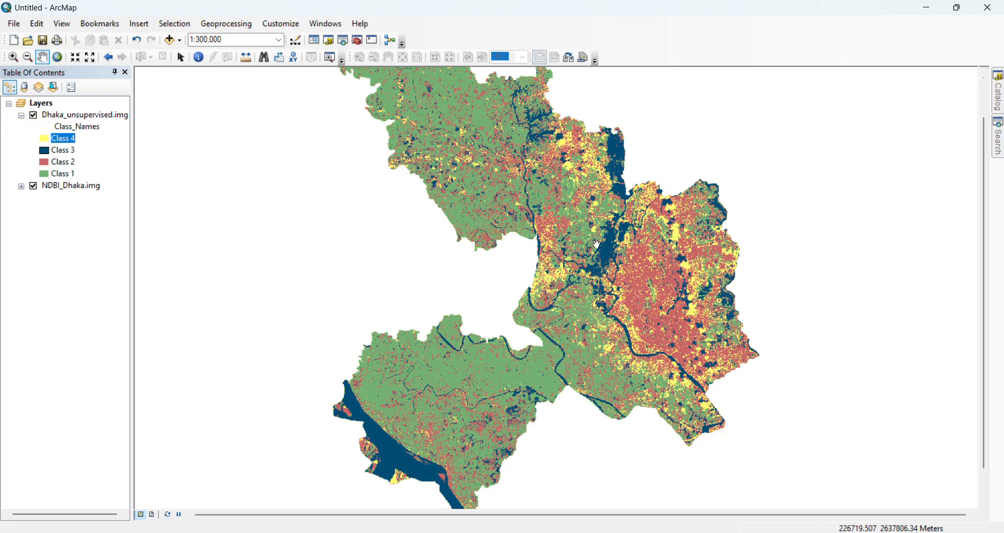
scroll(636, 313, down, 2)
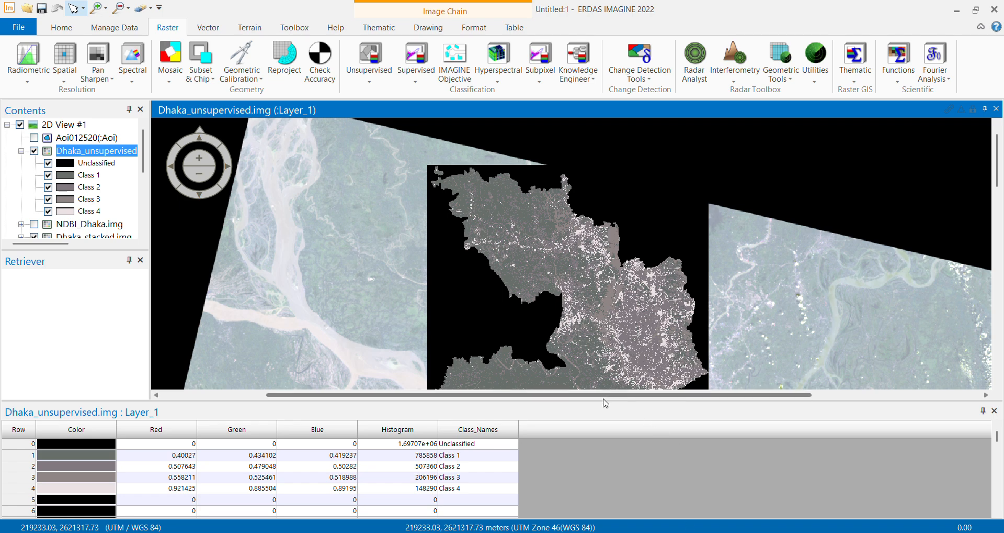
In ERDAS IMAGINE, shrink the attribute table of Dhaka_unsupervised.img and examine the whole classified image in the enlarged view
drag(602, 399, 602, 480)
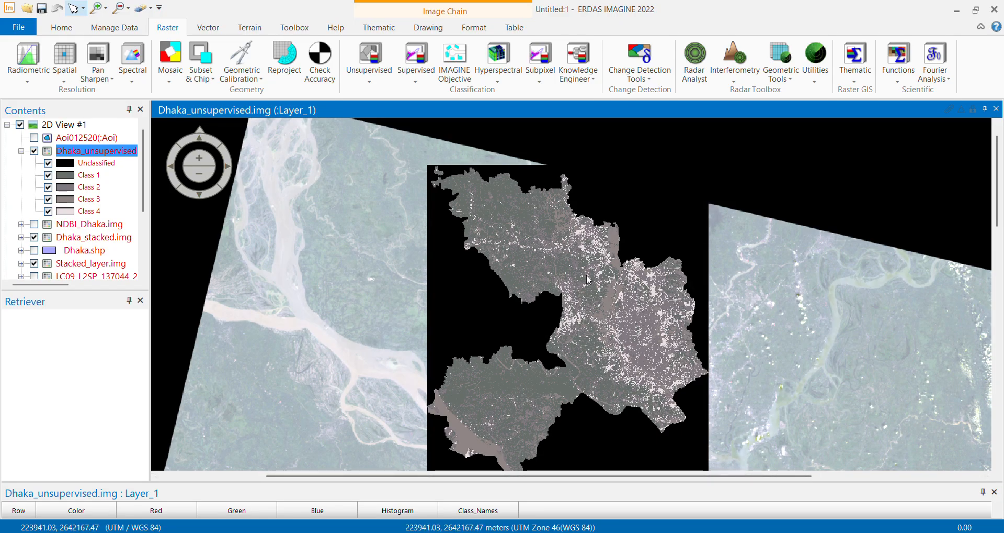
scroll(586, 277, up, 3)
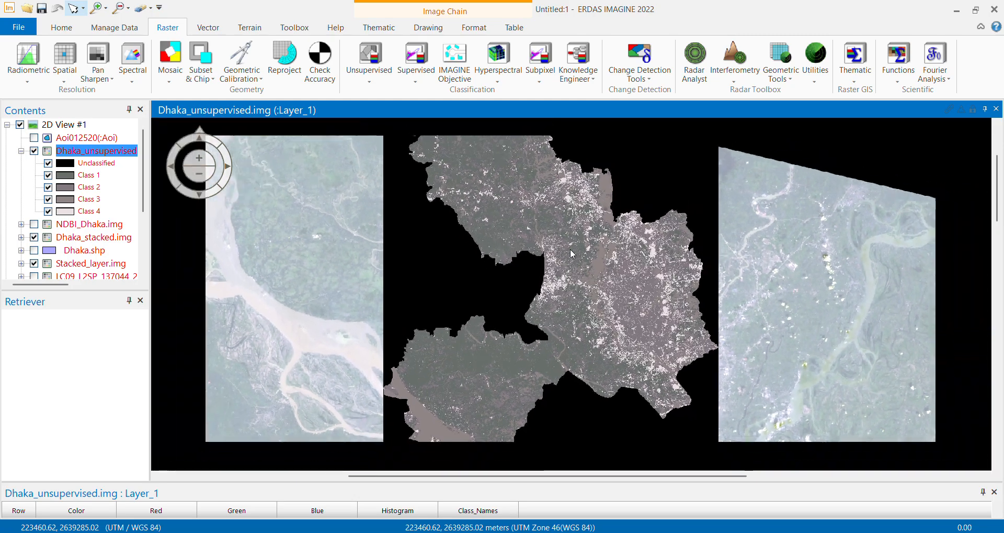
scroll(570, 254, down, 1)
drag(547, 246, 542, 277)
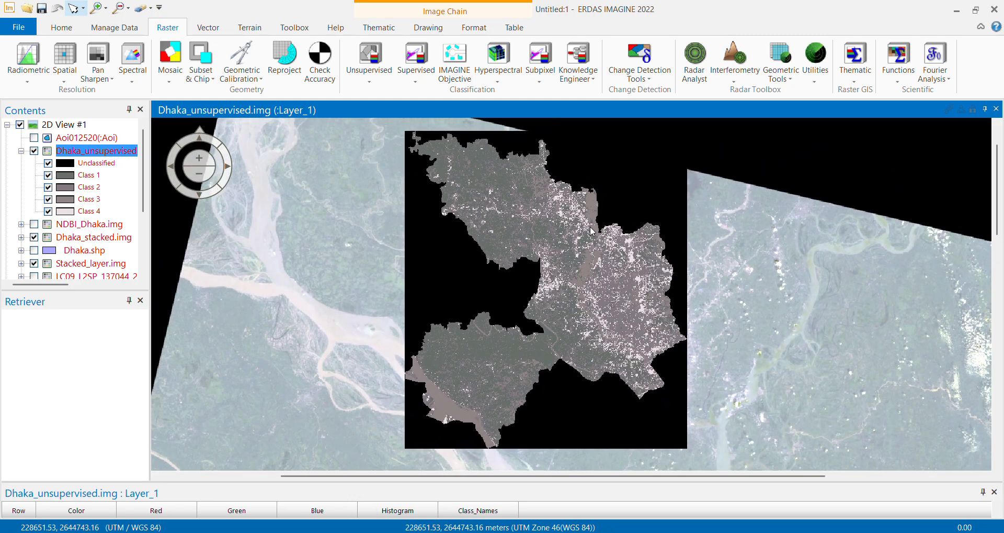